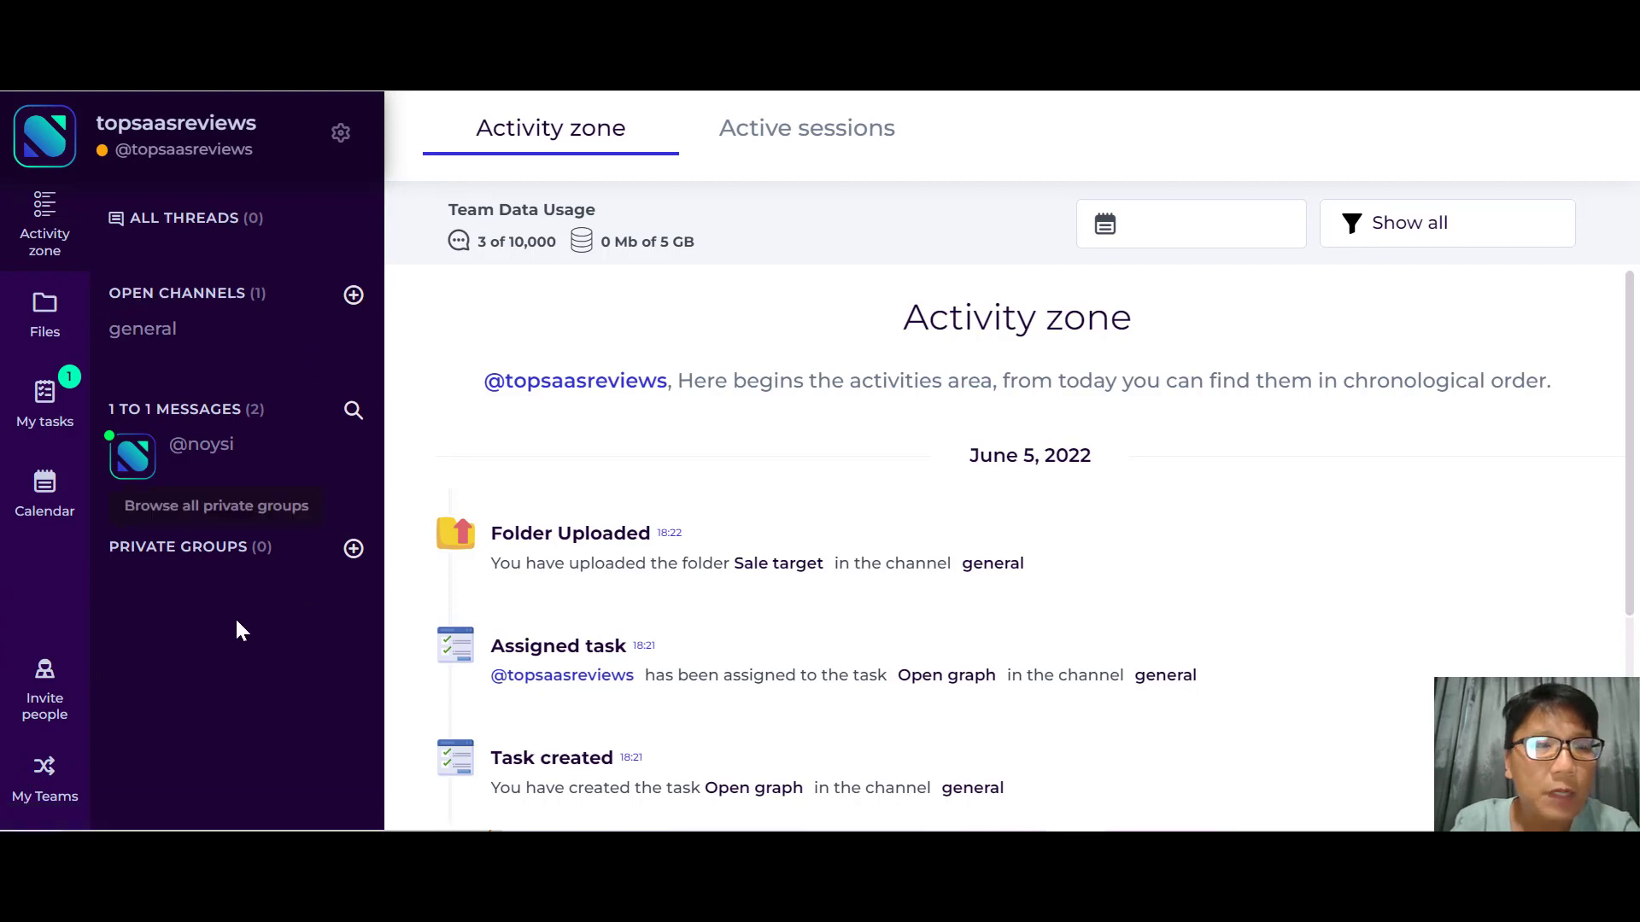
pyautogui.click(134, 139)
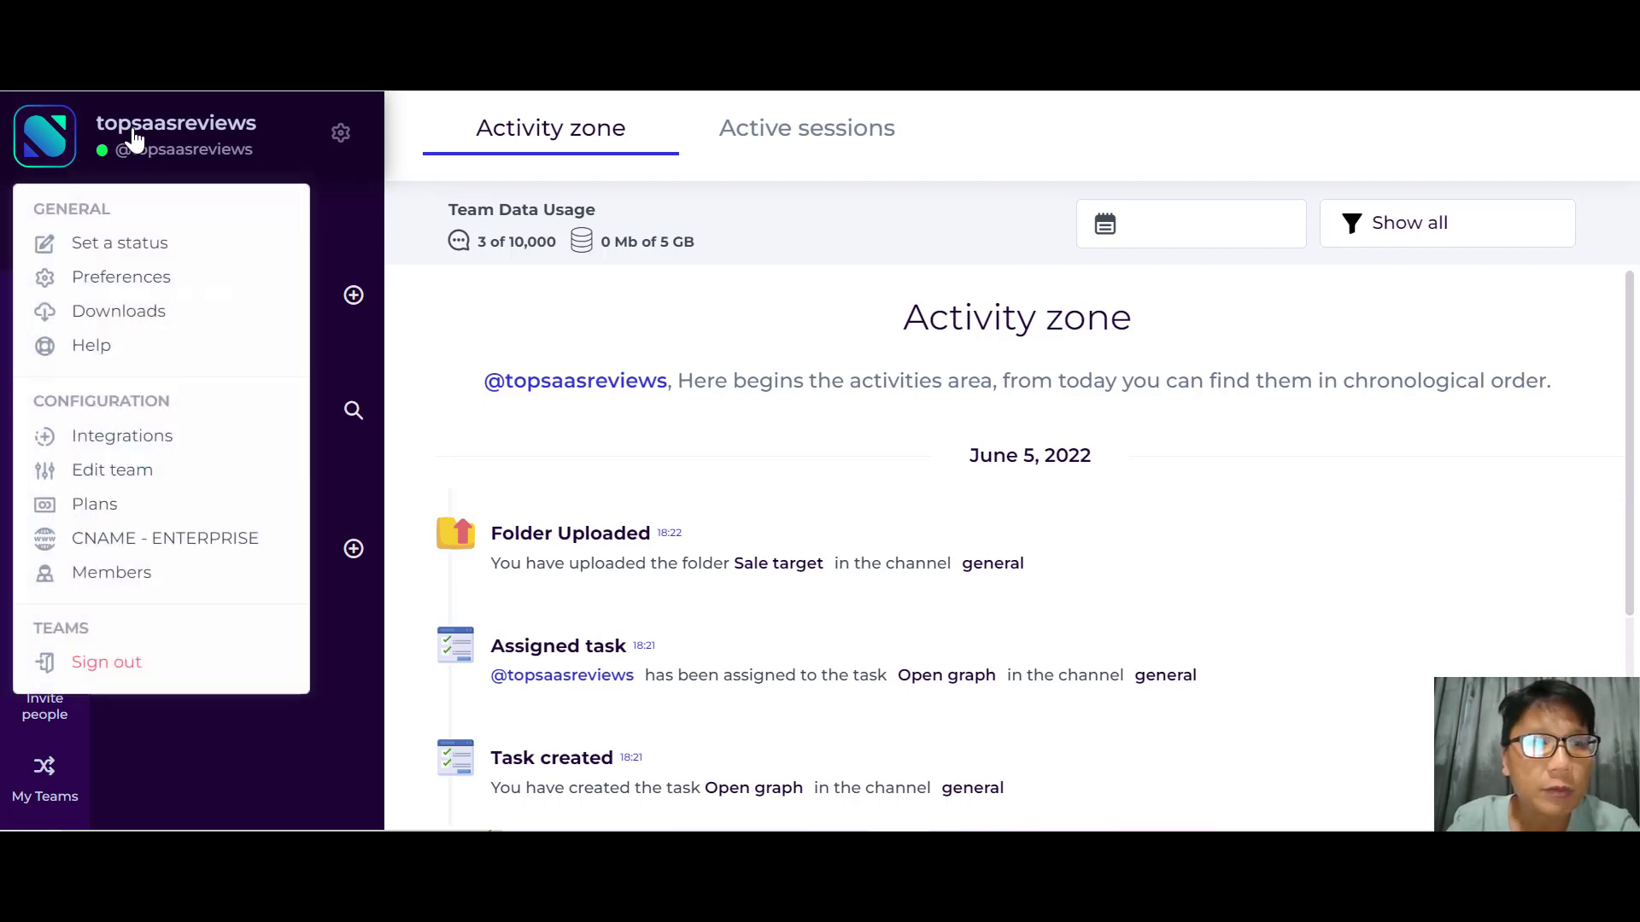
pyautogui.click(165, 248)
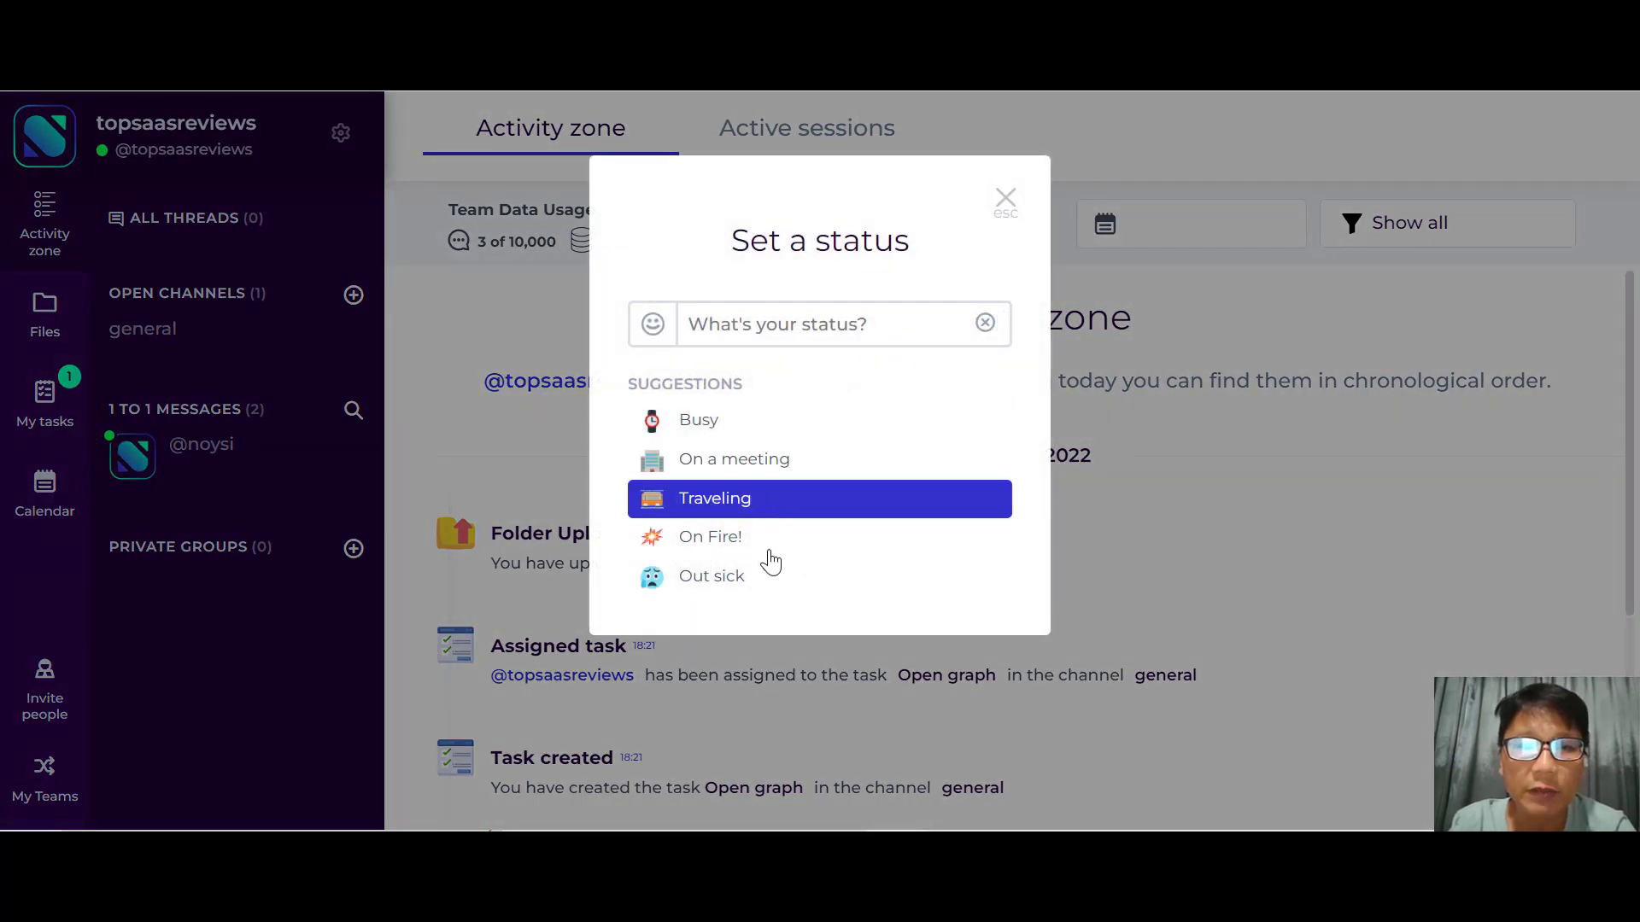
pyautogui.click(1007, 198)
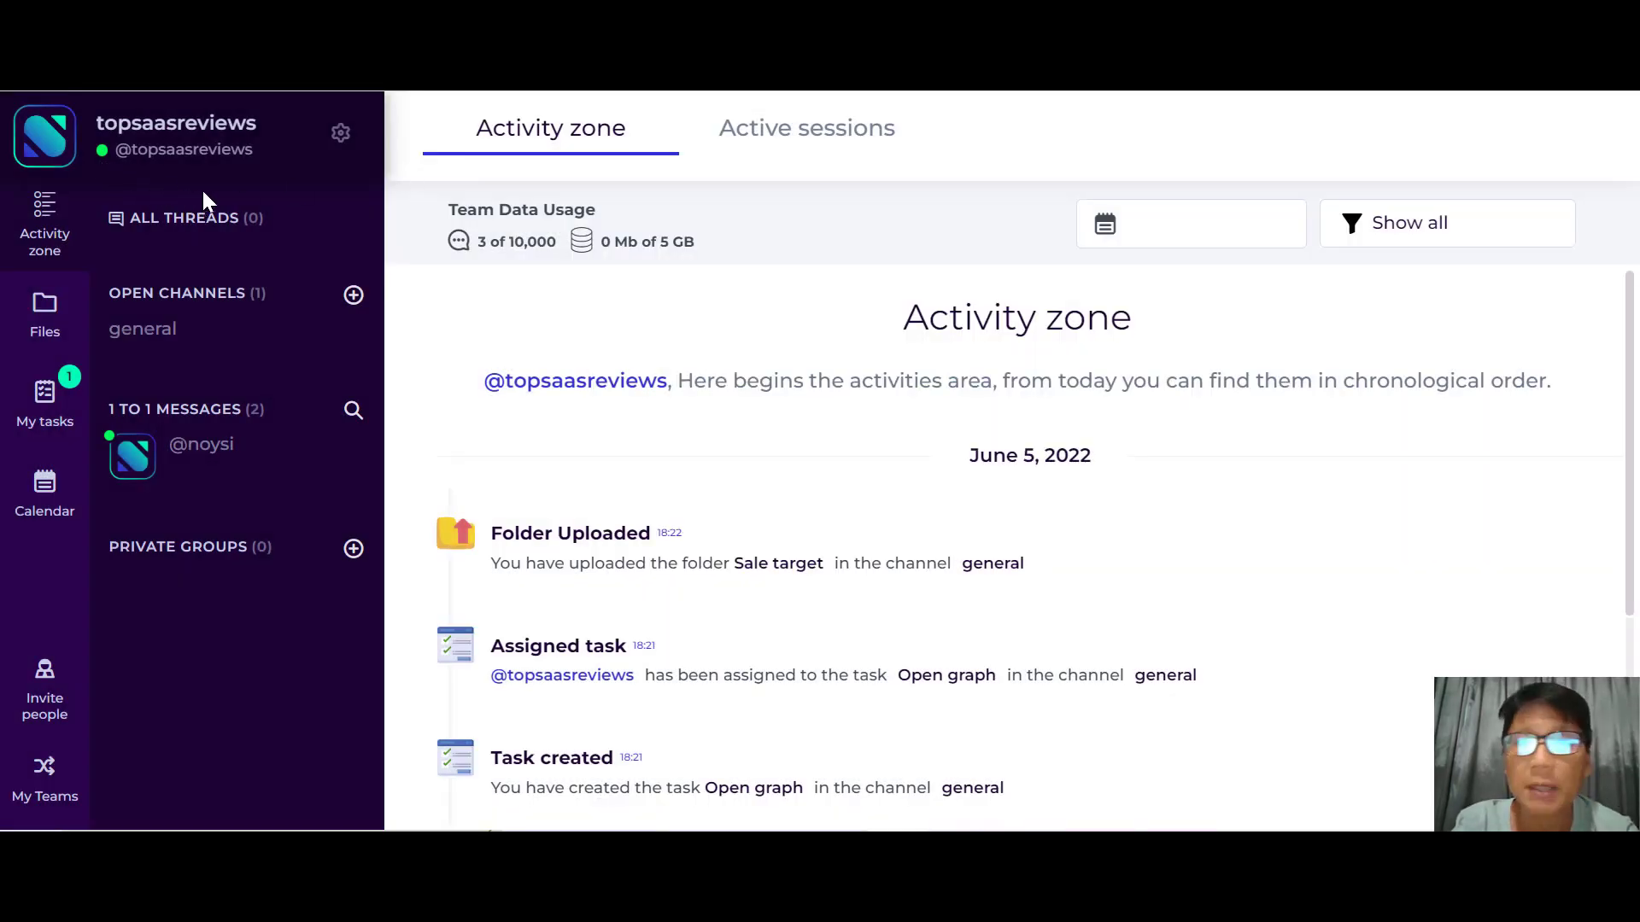
# Step: Open Preferences and review Notifications: Sounds All Active, Newsletter Accept All, Push Mobile Notifications Disabled
pyautogui.click(197, 154)
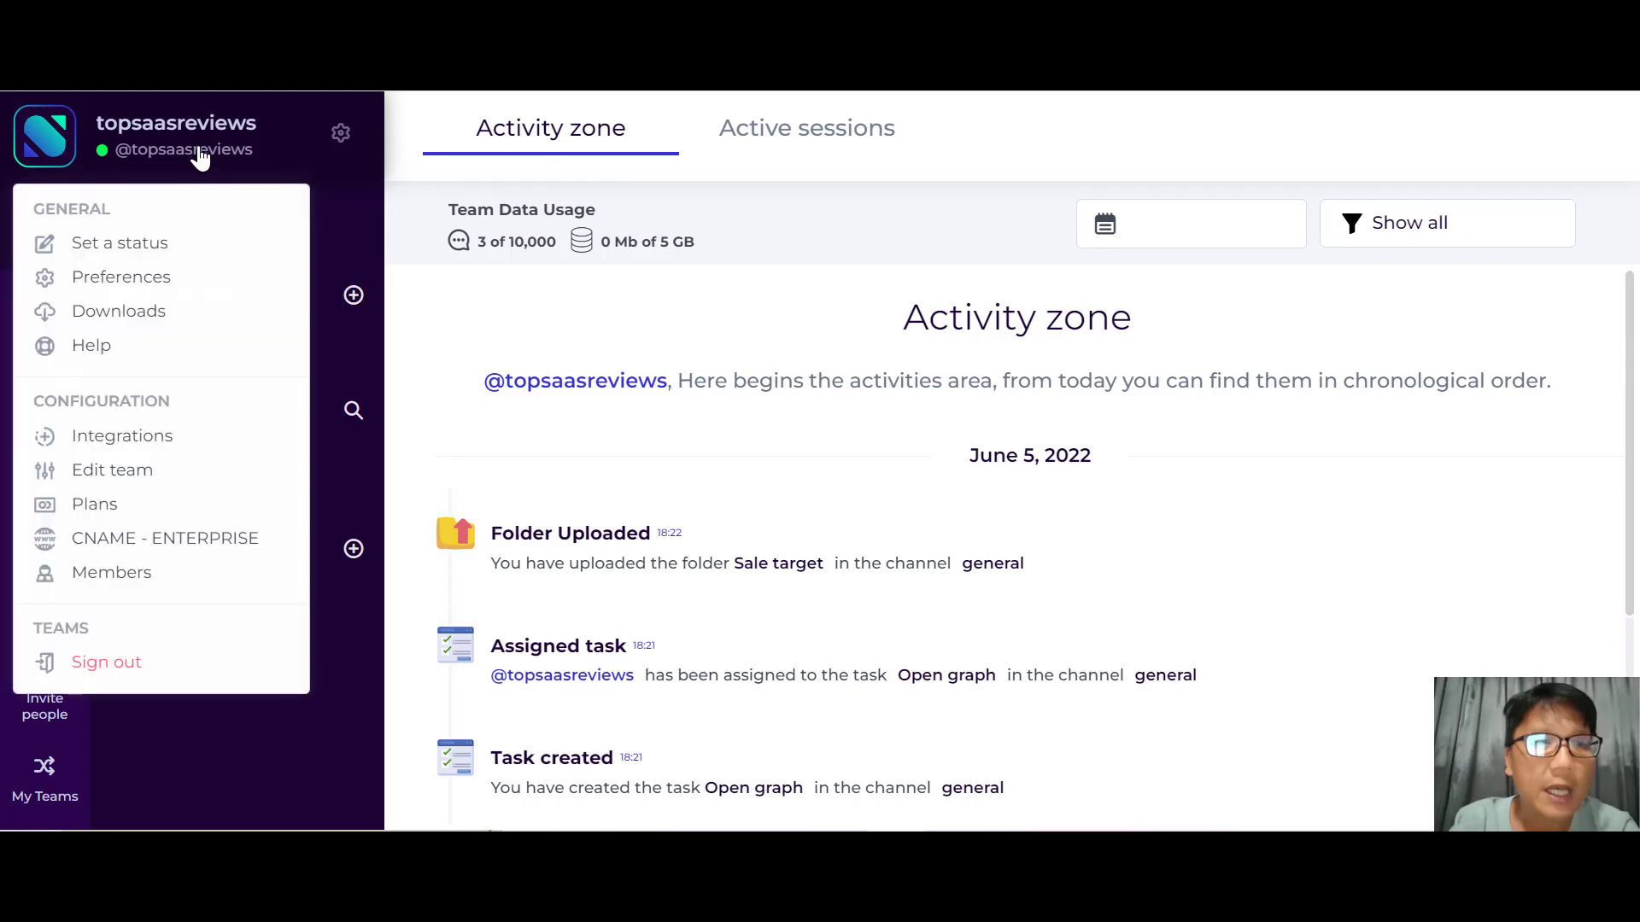
pyautogui.click(163, 288)
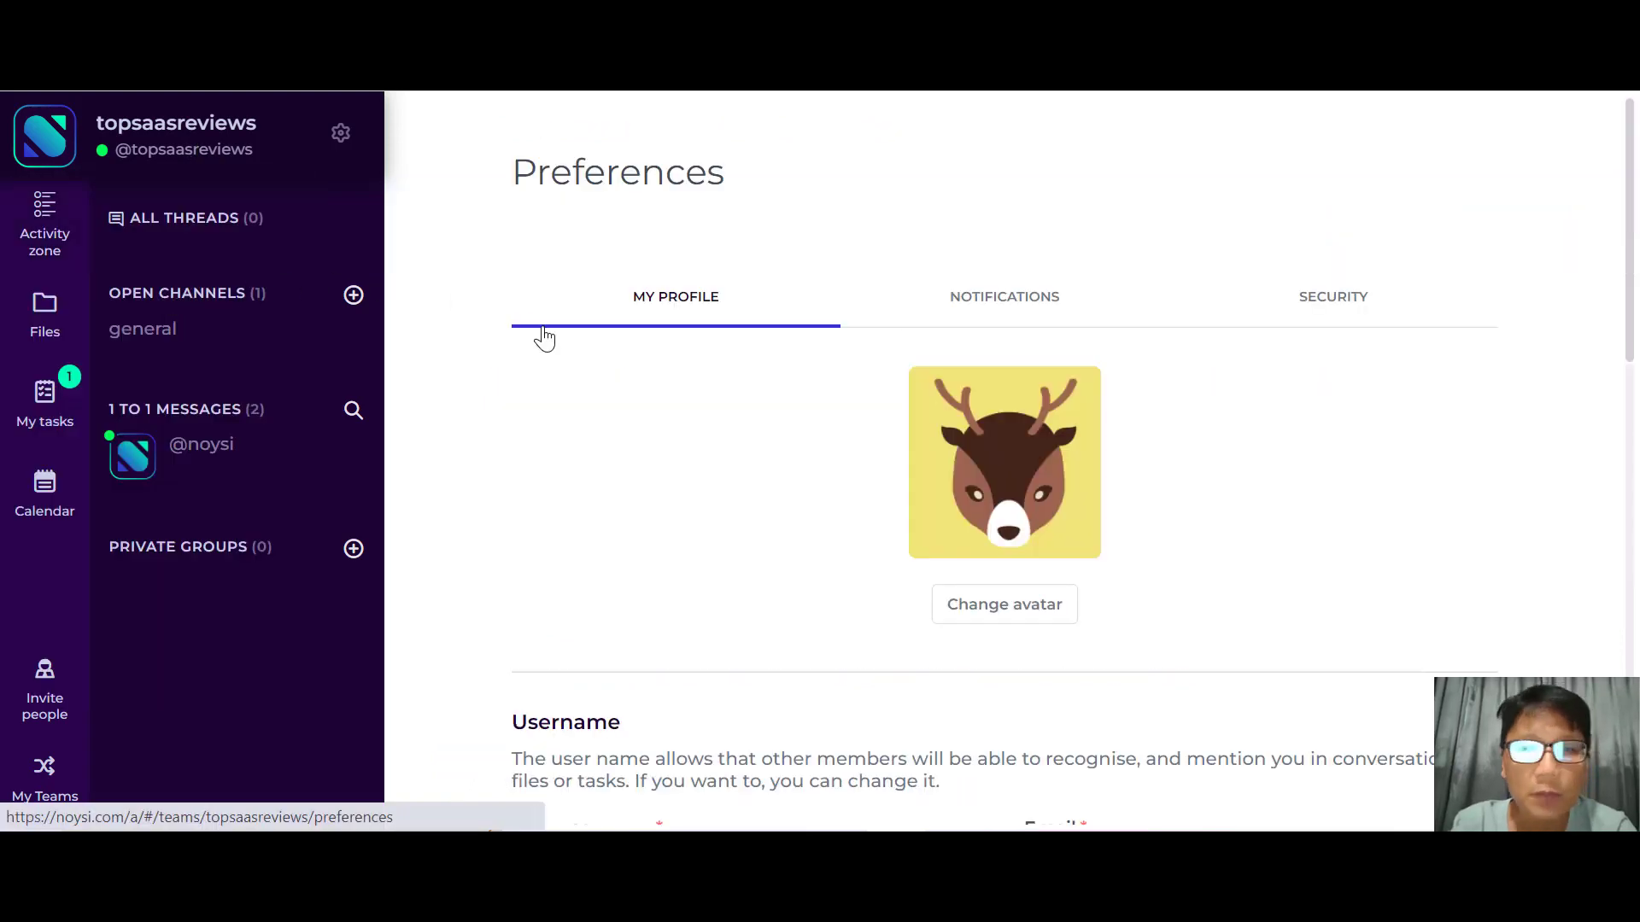
pyautogui.scroll(-1, 1058, 360)
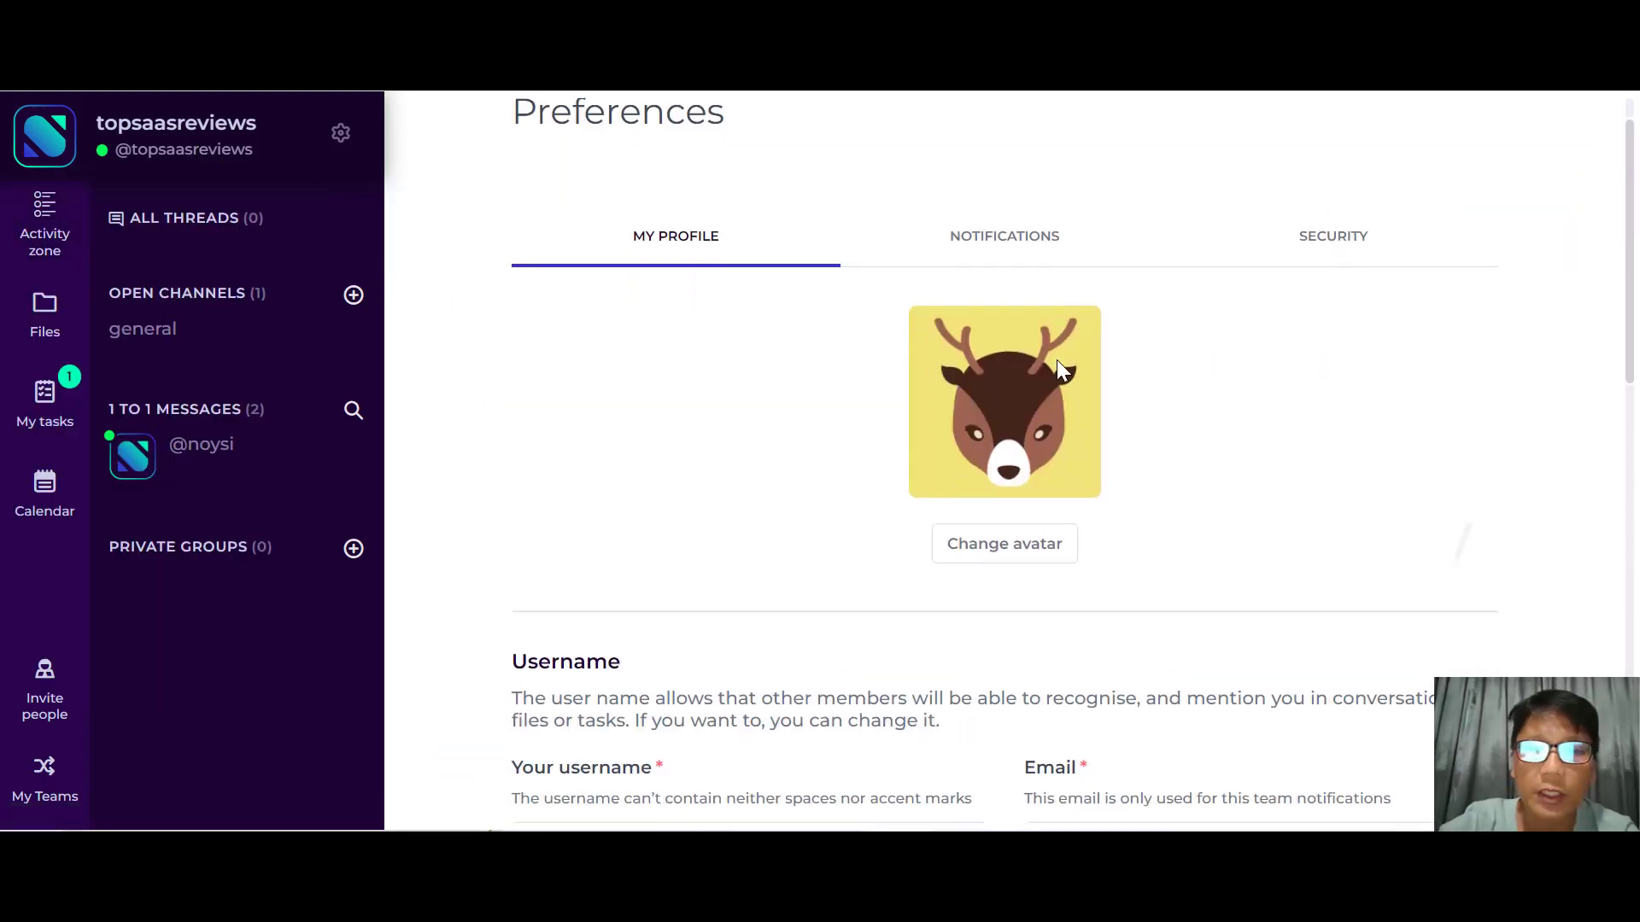
pyautogui.click(1007, 212)
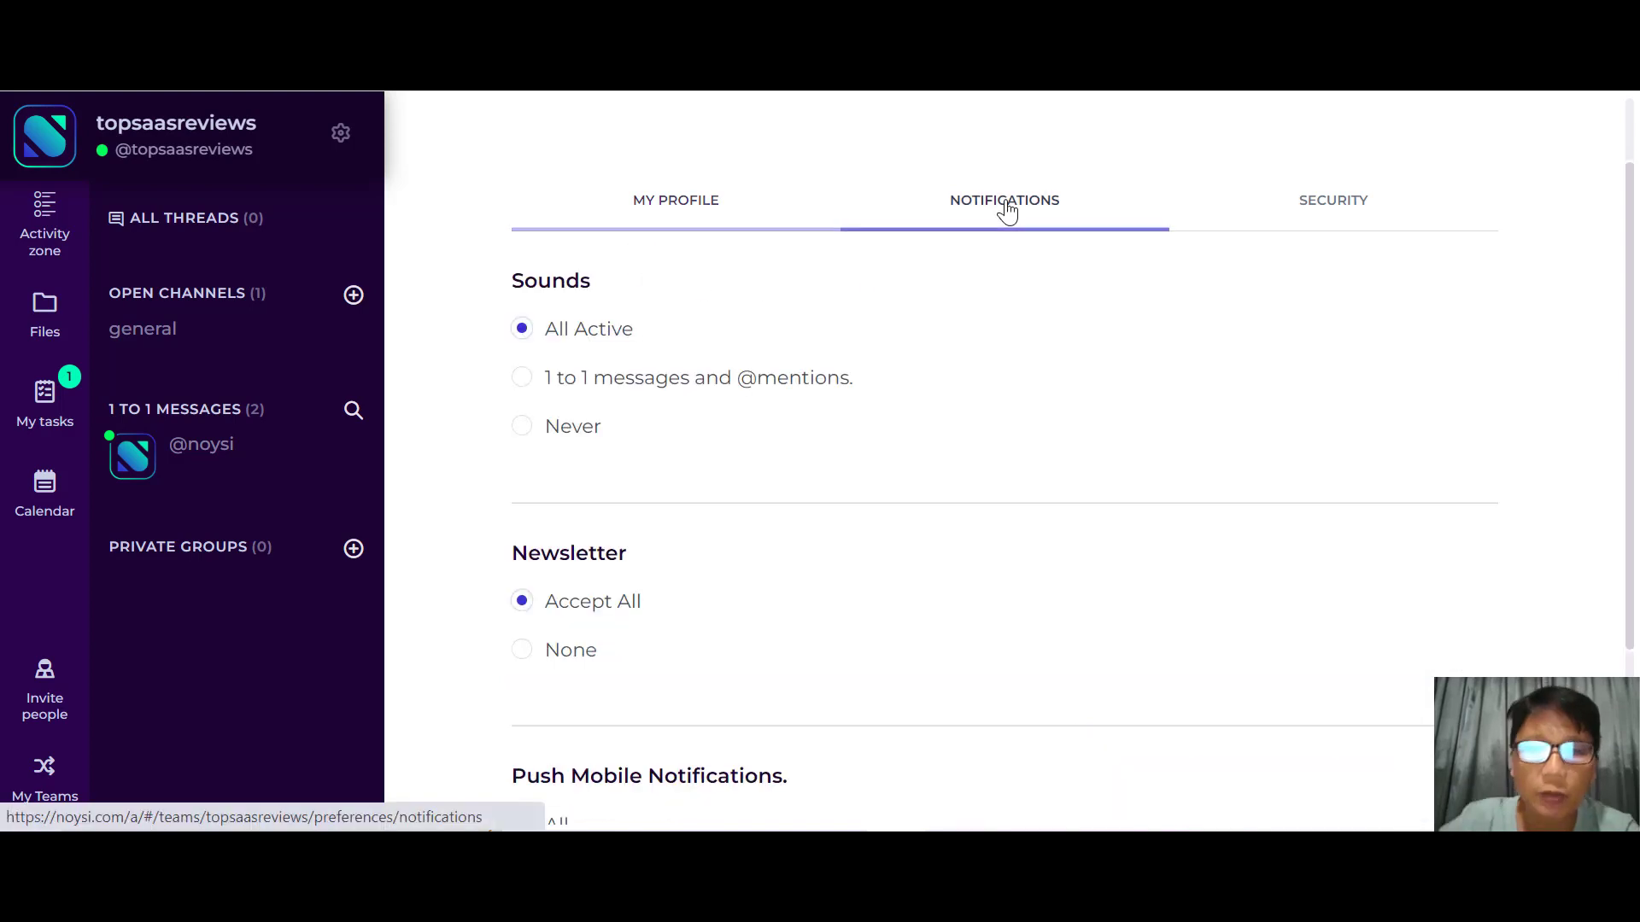
pyautogui.scroll(-2, 1007, 212)
pyautogui.scroll(-1, 1007, 211)
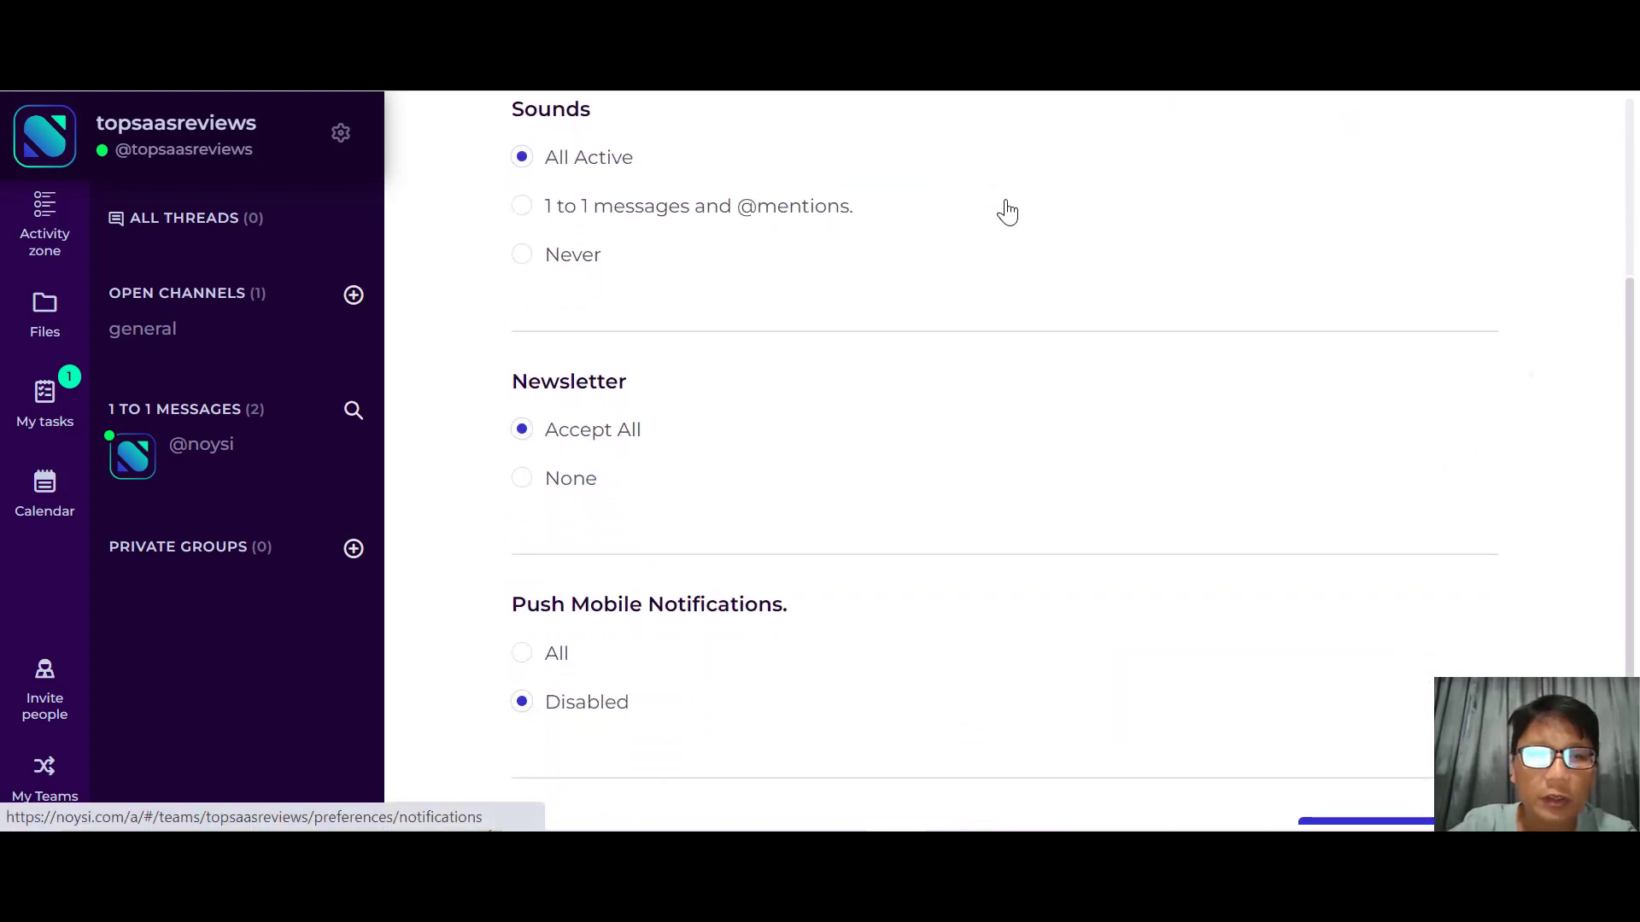
pyautogui.scroll(2, 1005, 209)
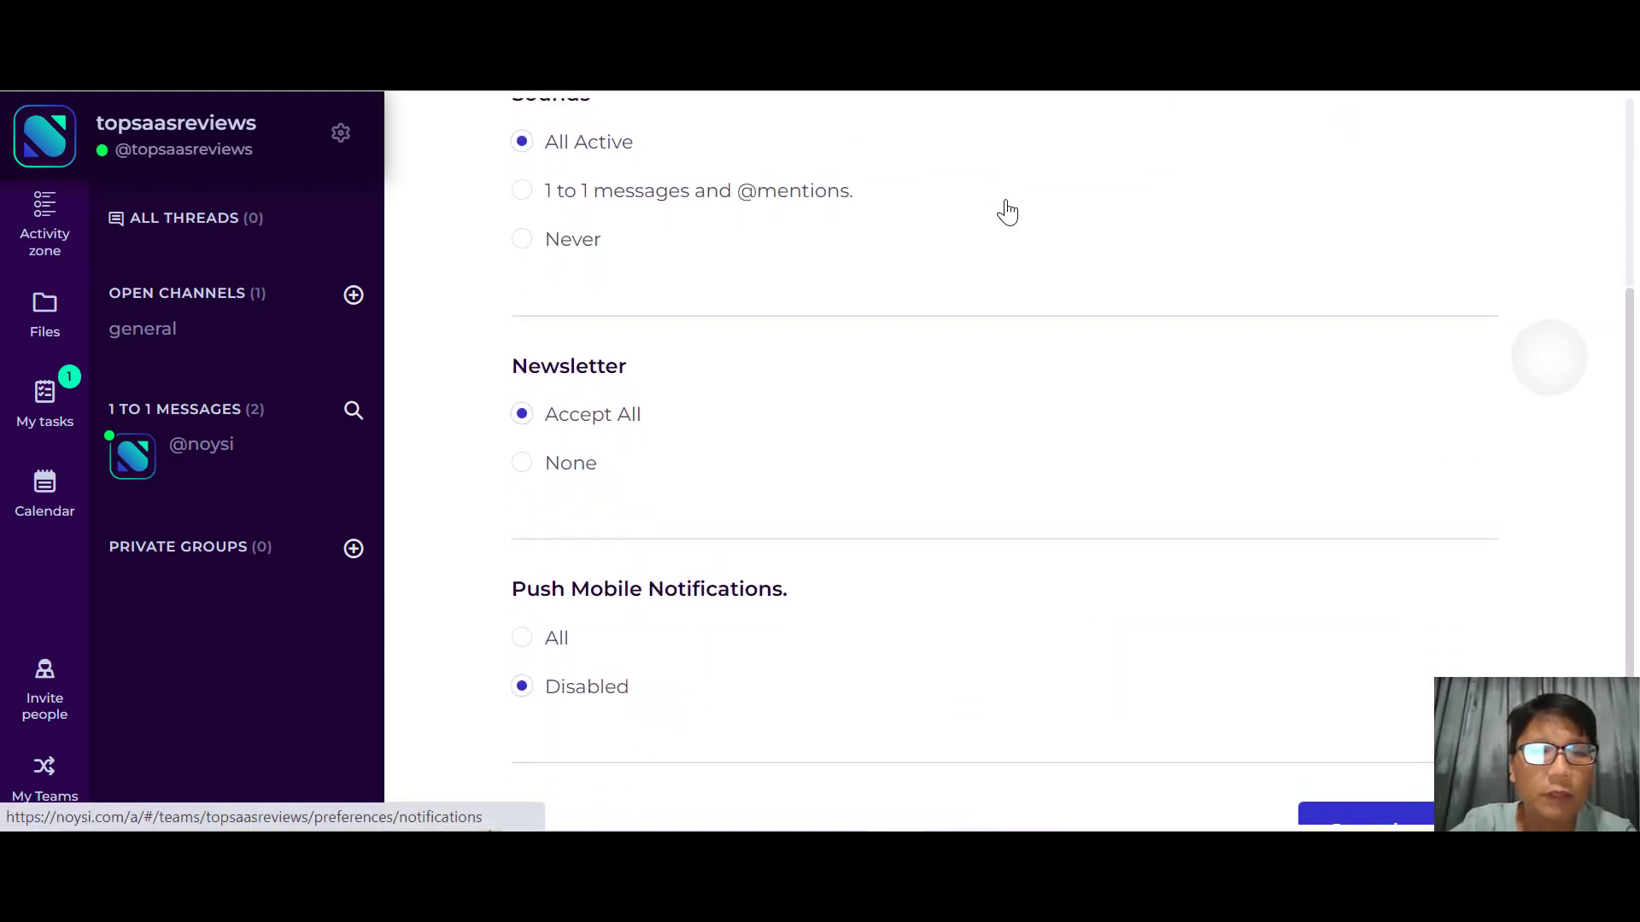
pyautogui.click(179, 135)
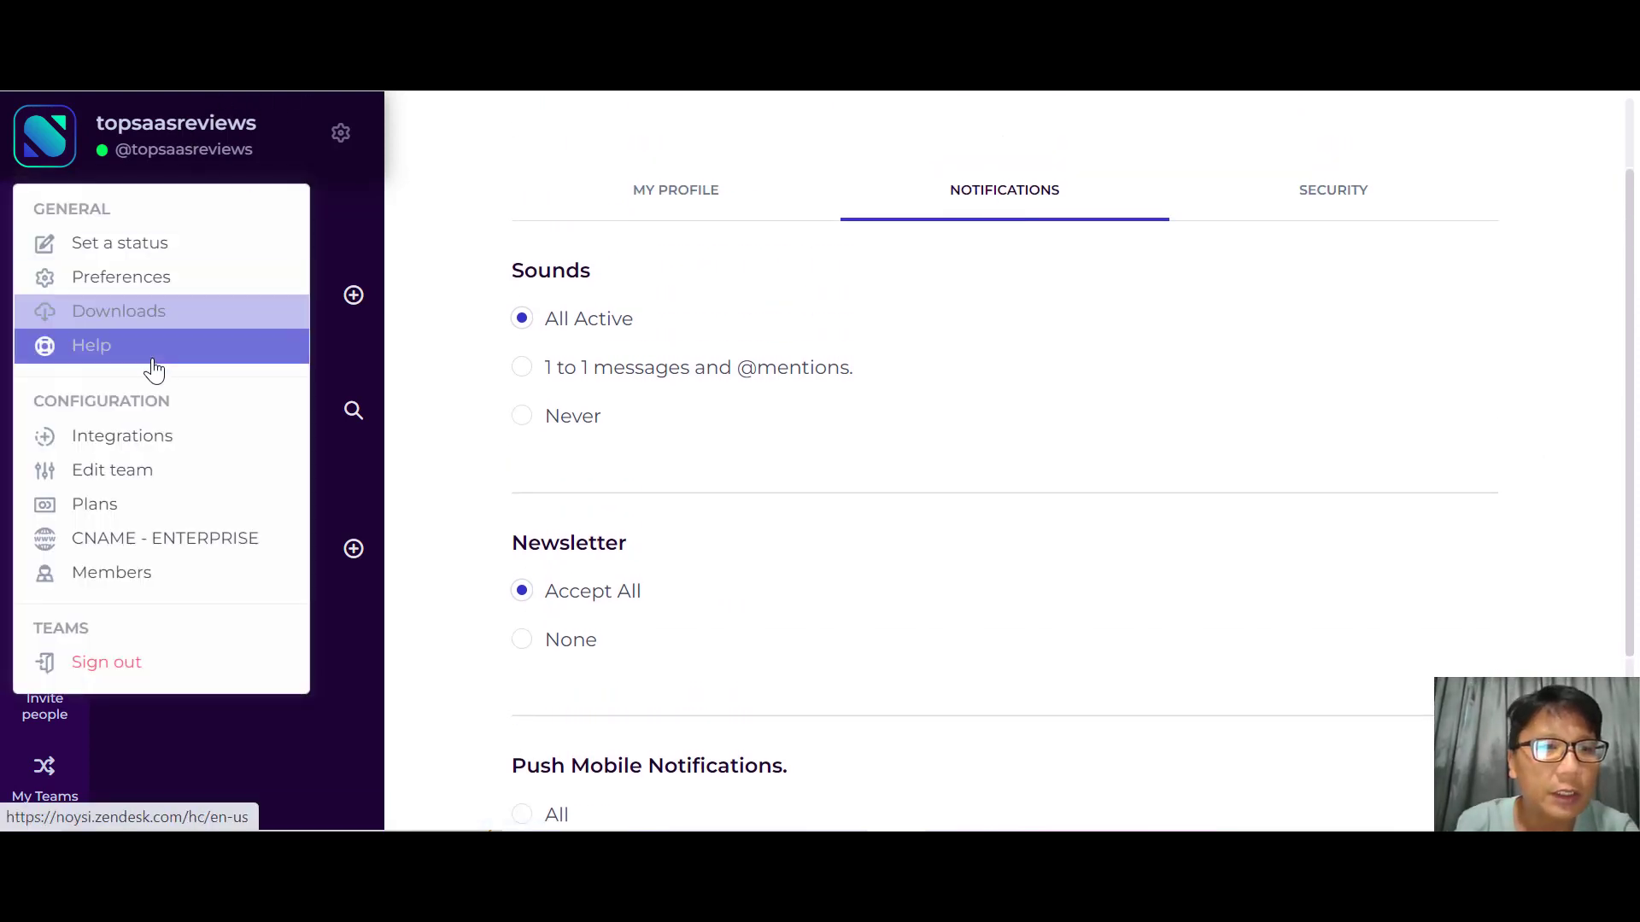
pyautogui.click(112, 354)
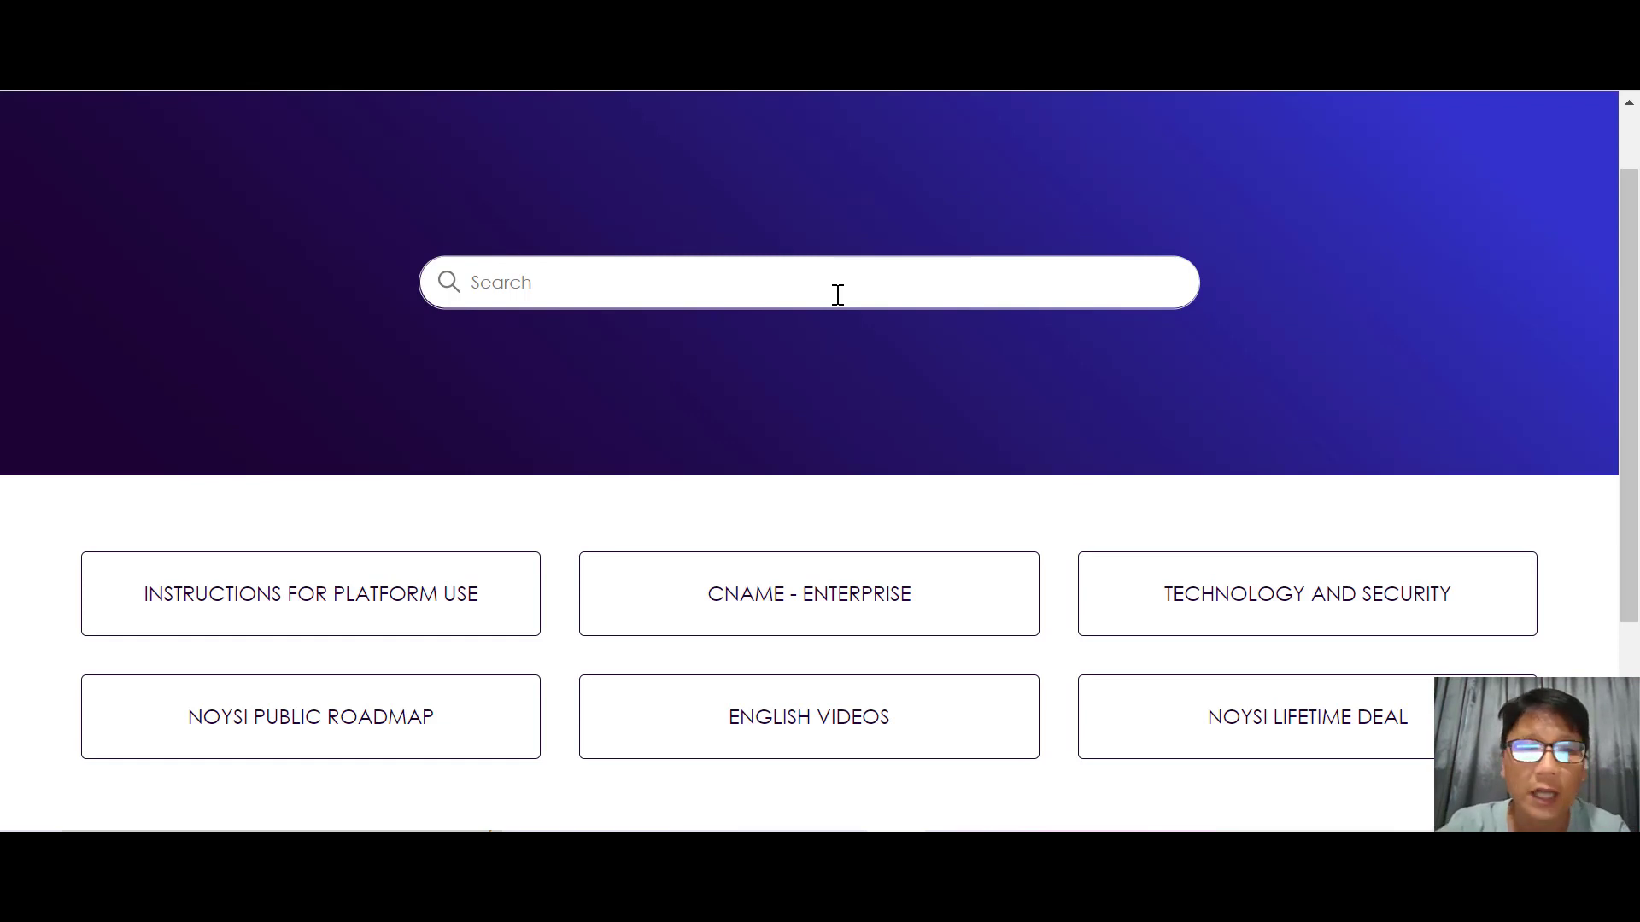
pyautogui.scroll(-1, 838, 295)
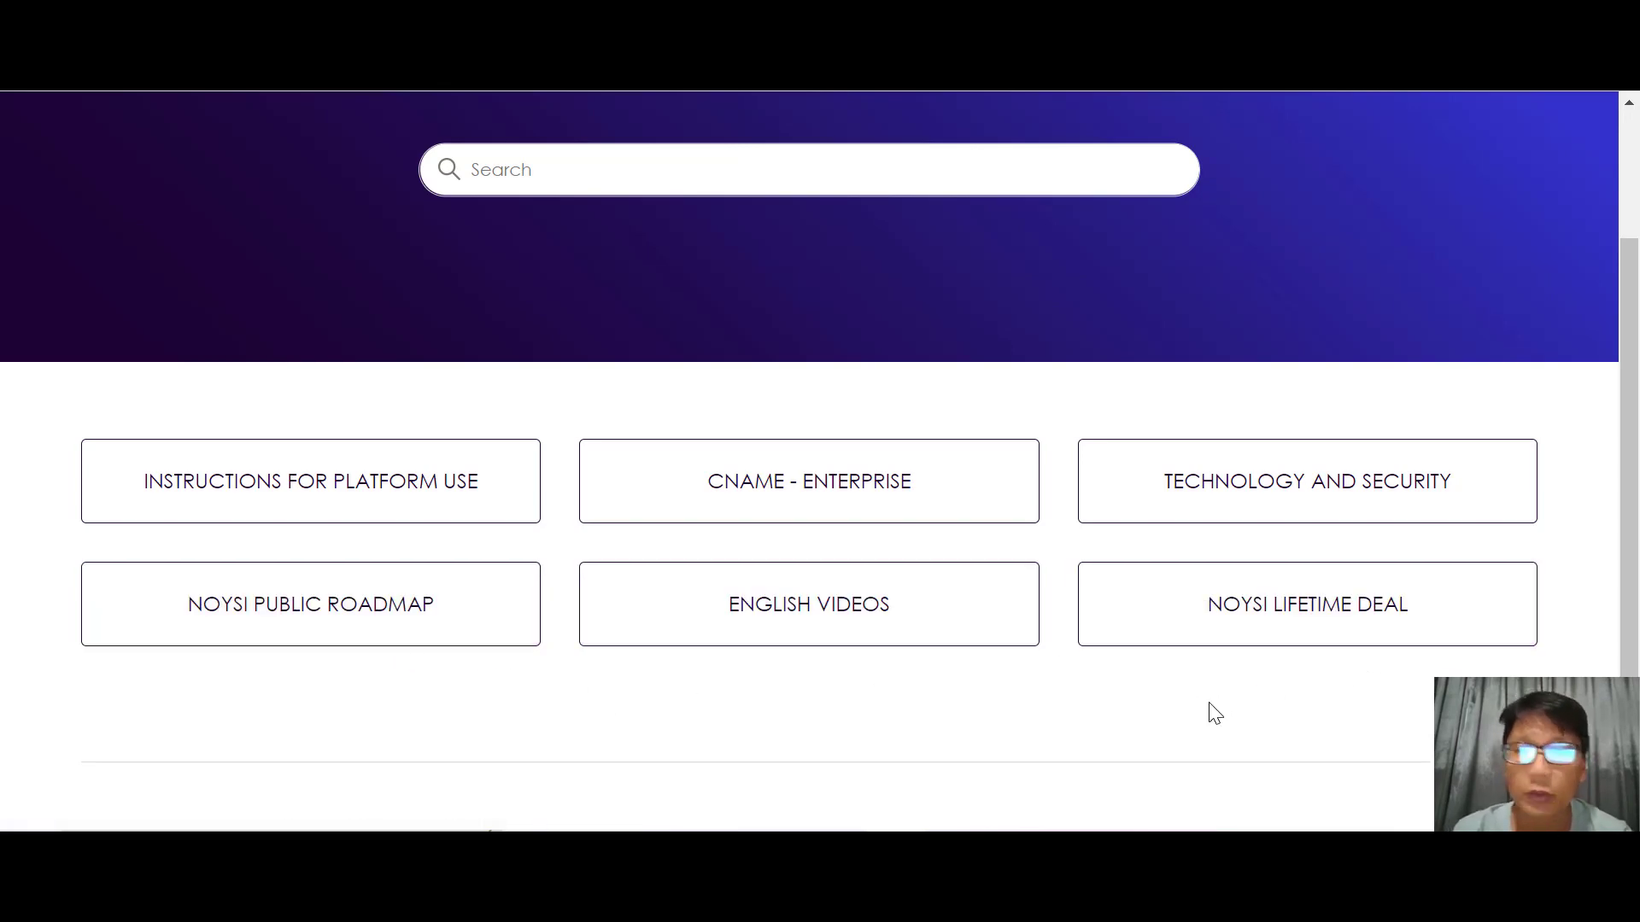
pyautogui.scroll(-3, 1215, 714)
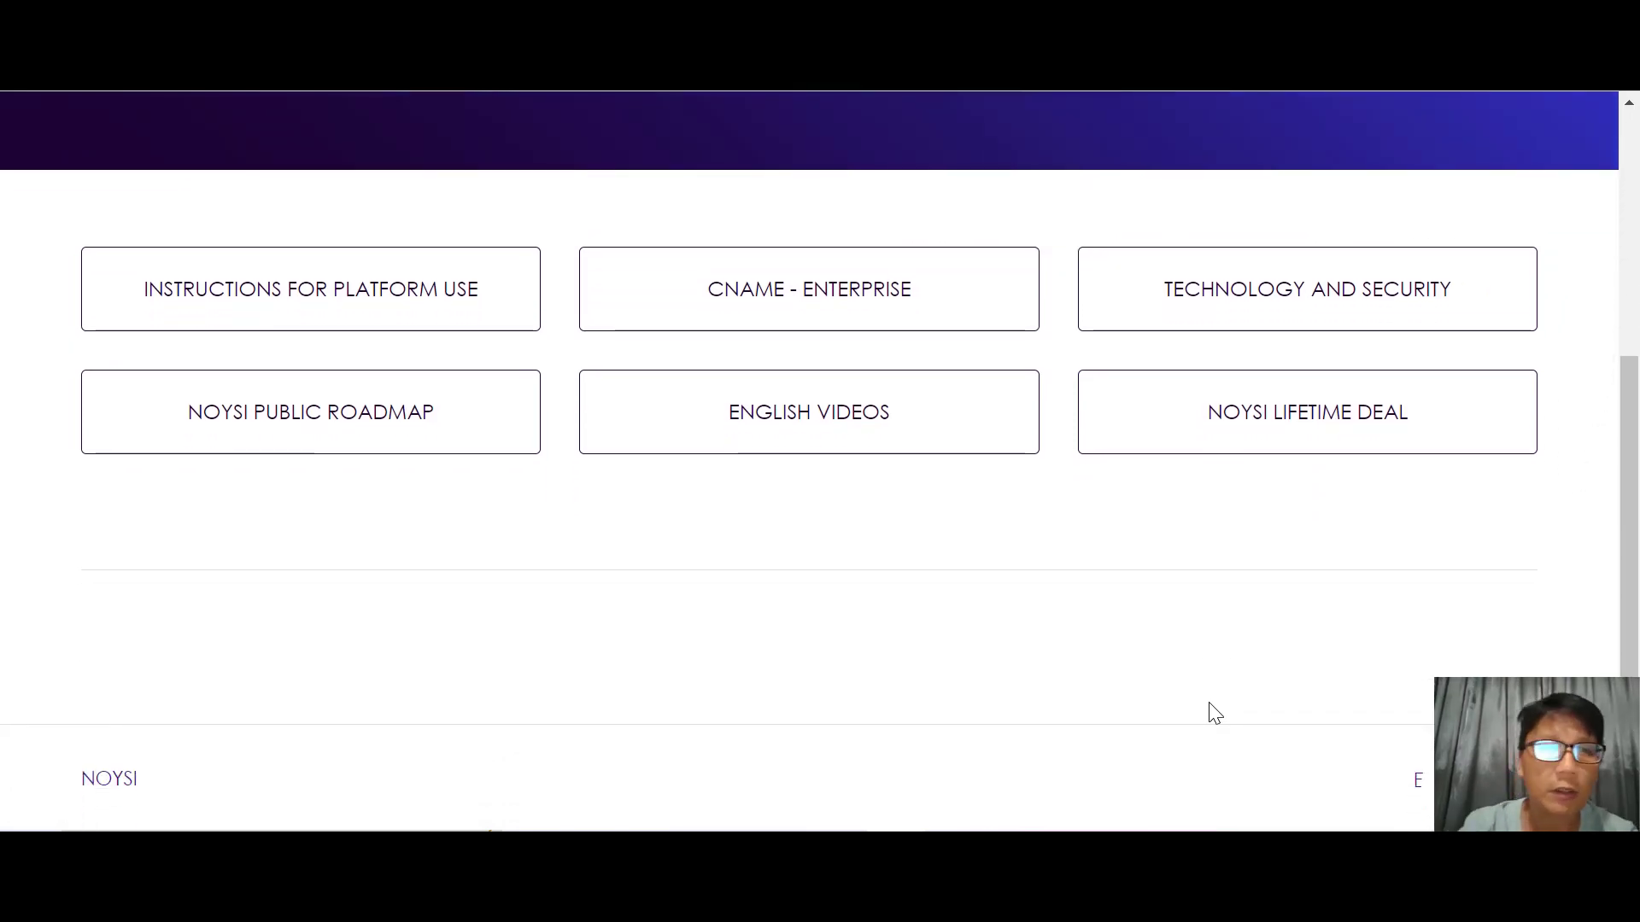
pyautogui.hotkey('ctrl', 'Tab')
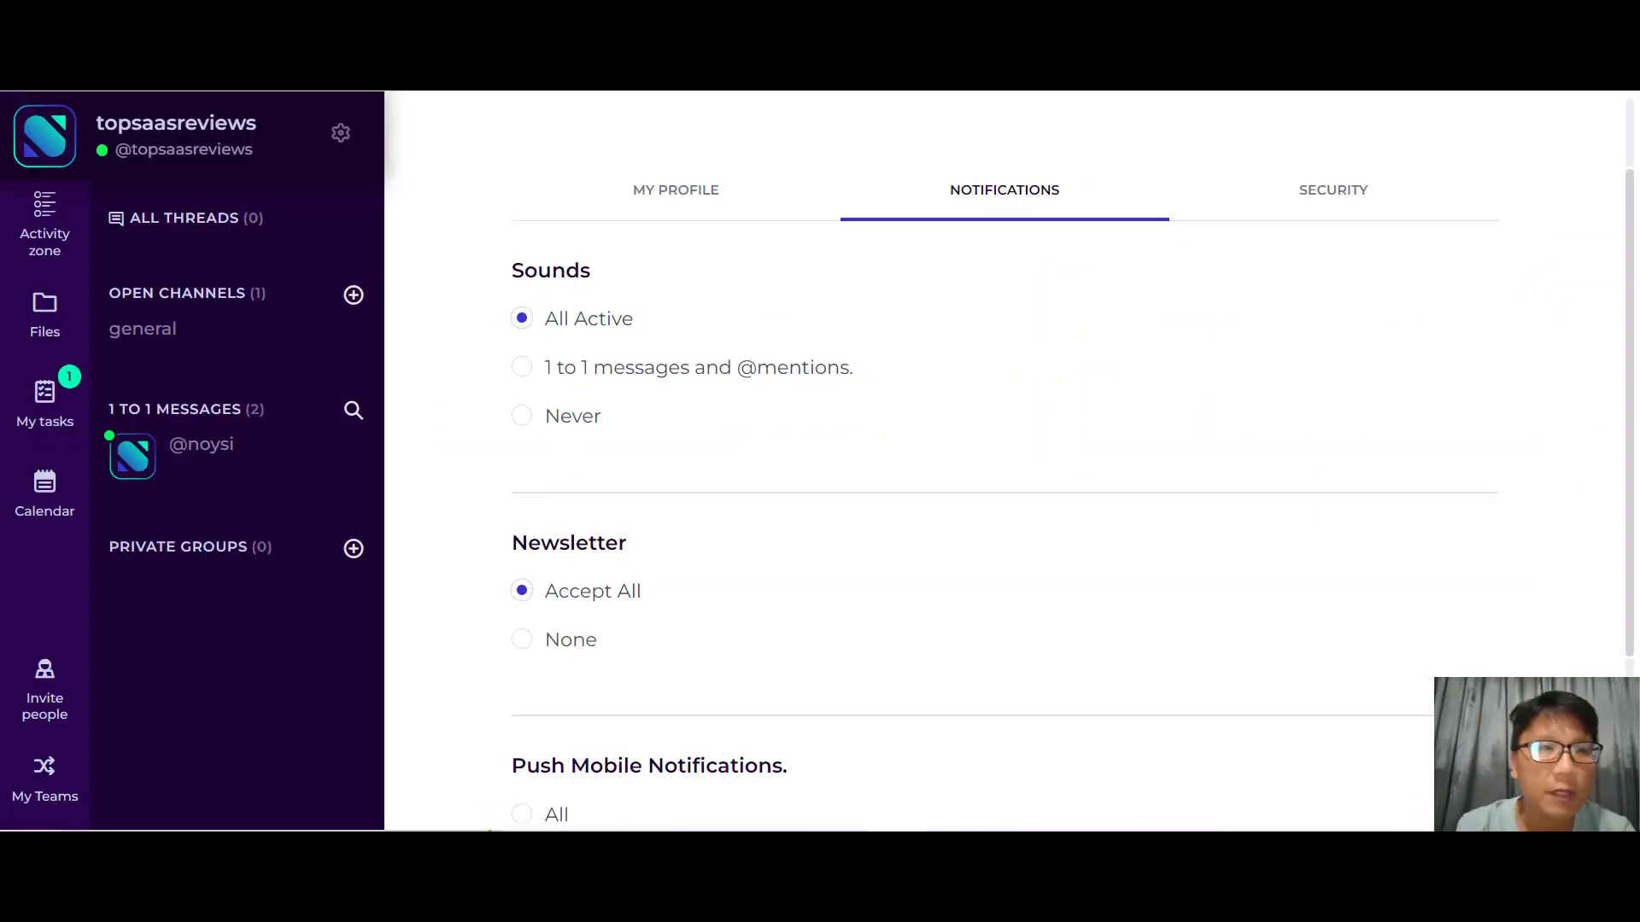
# Step: Open Integrations and scroll past Github, JIRA, Trello and Zapier to the API Authorization token
pyautogui.click(175, 159)
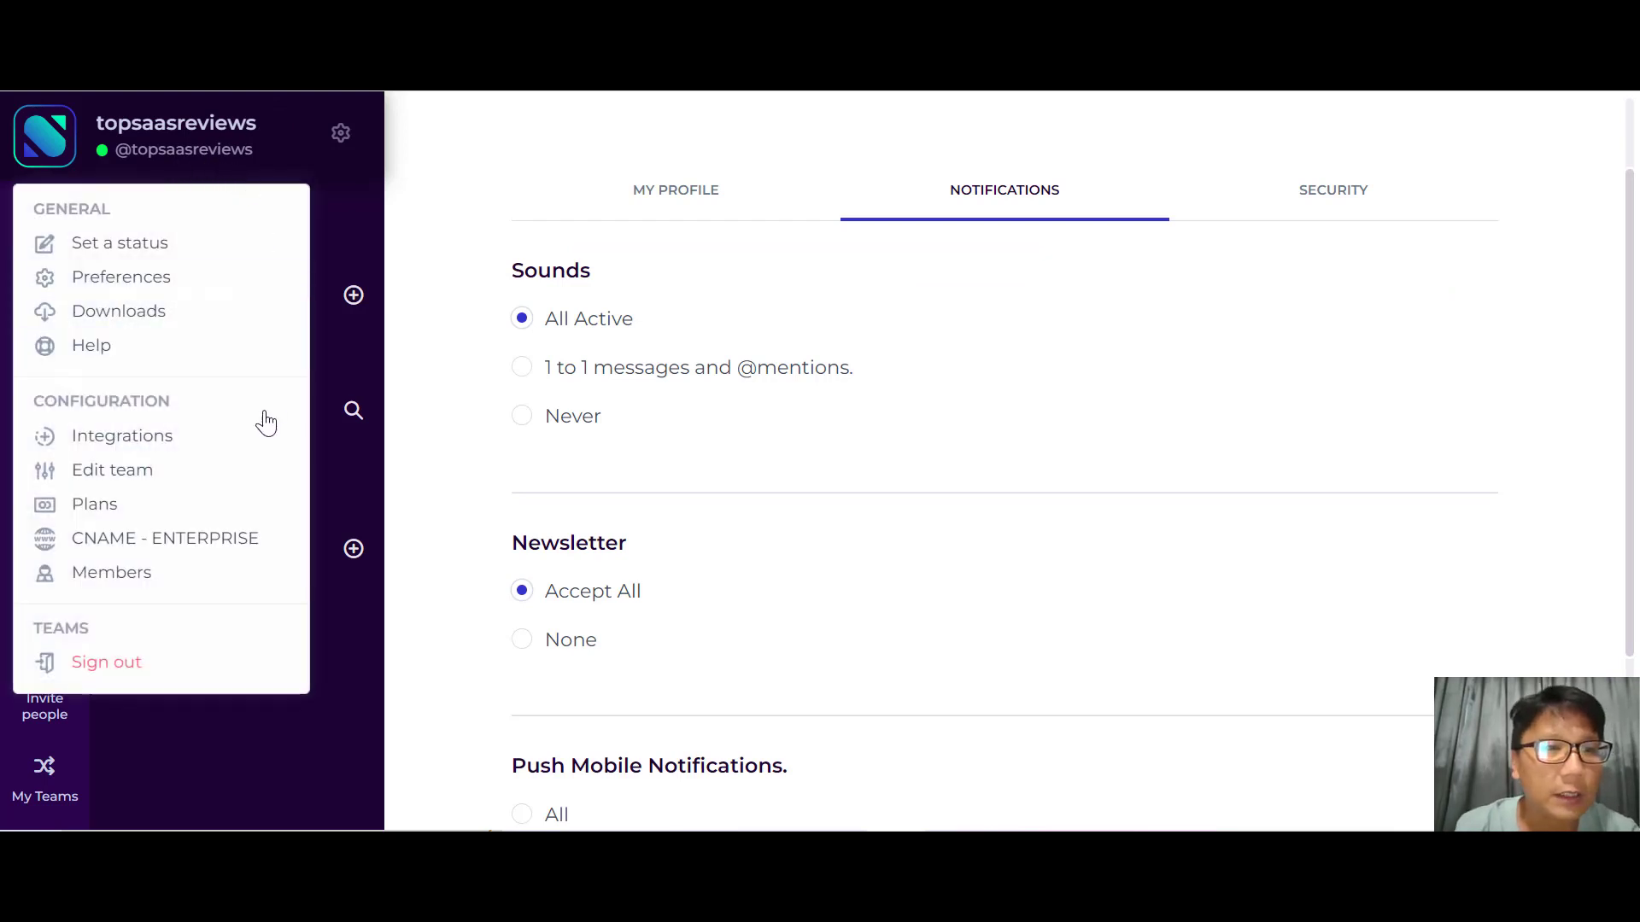
pyautogui.click(183, 438)
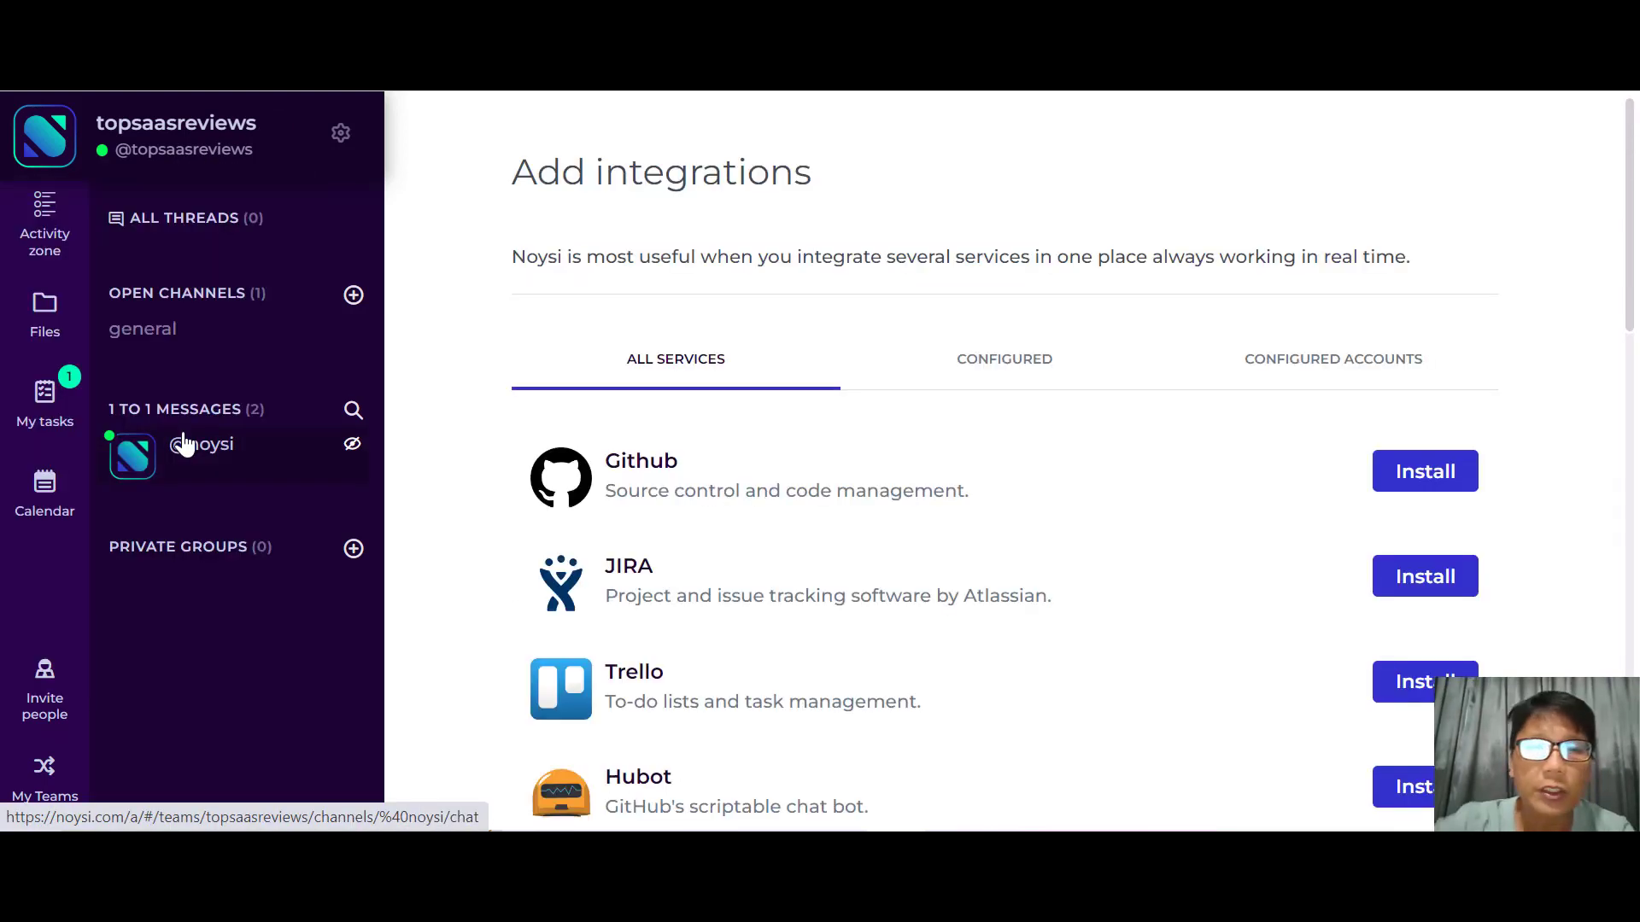
pyautogui.scroll(-4, 183, 444)
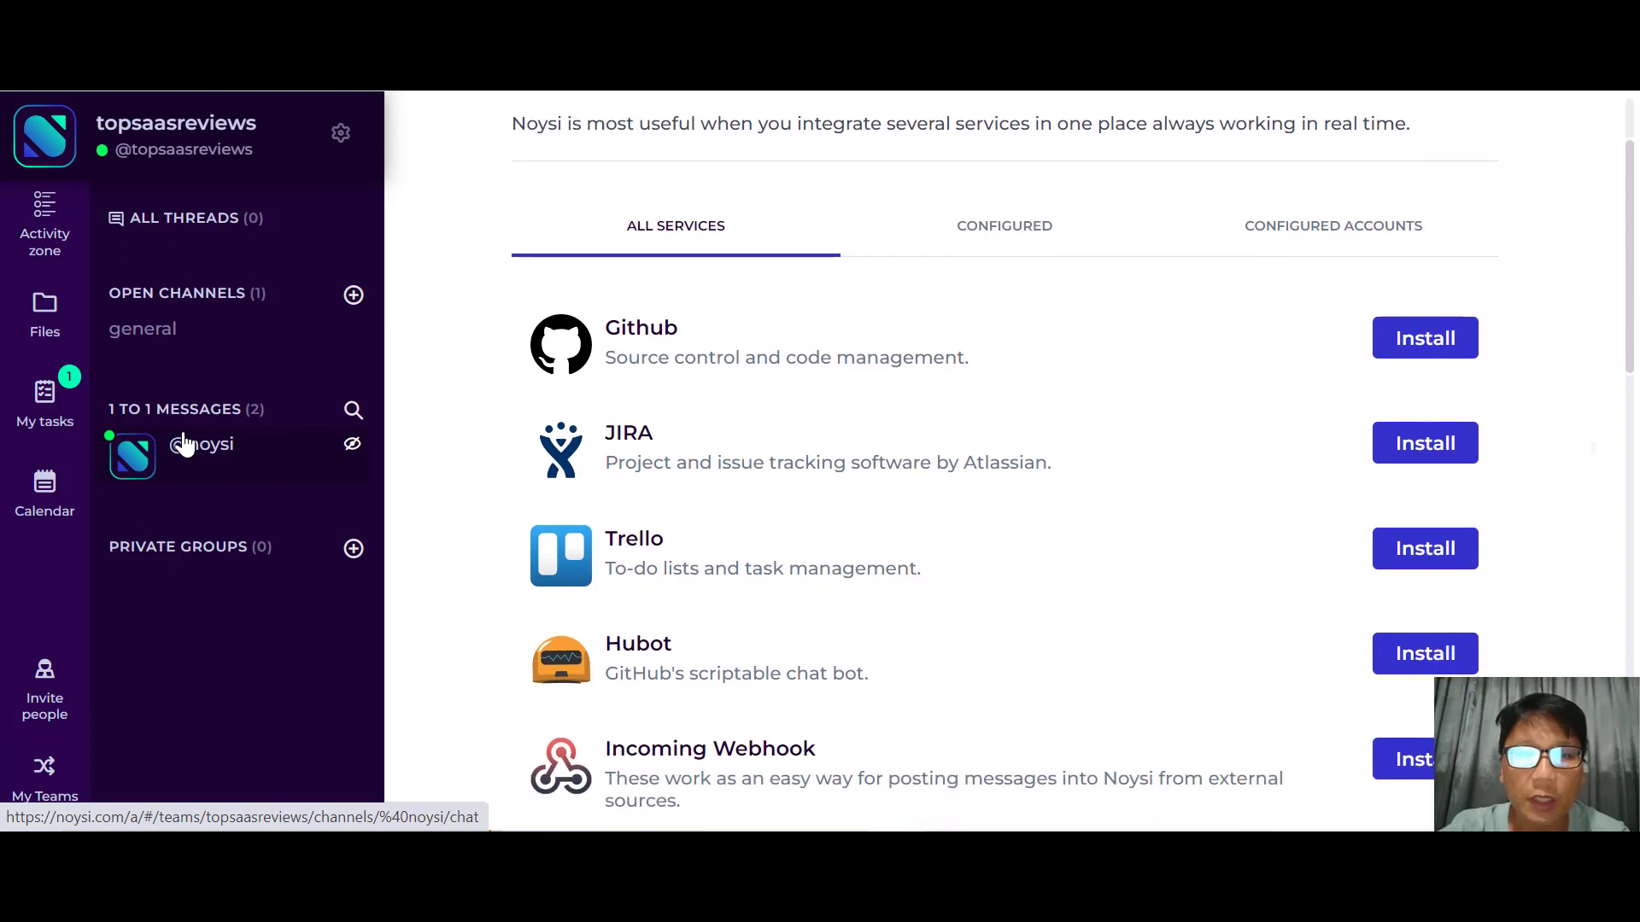
pyautogui.scroll(-3, 183, 444)
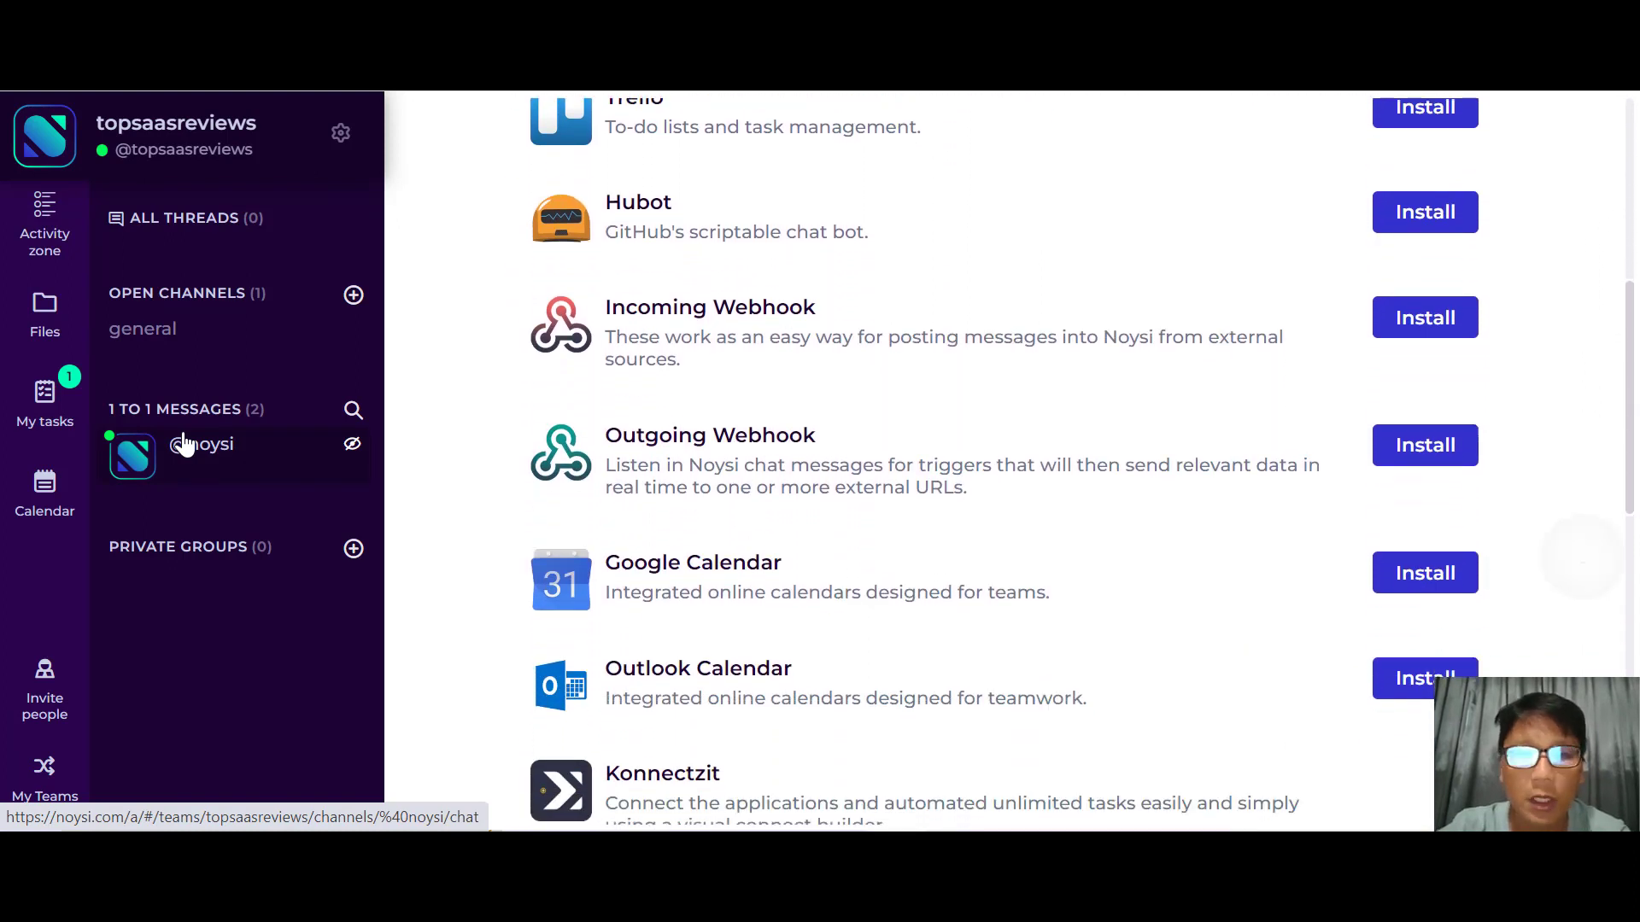
pyautogui.scroll(-2, 182, 444)
pyautogui.scroll(-3, 183, 444)
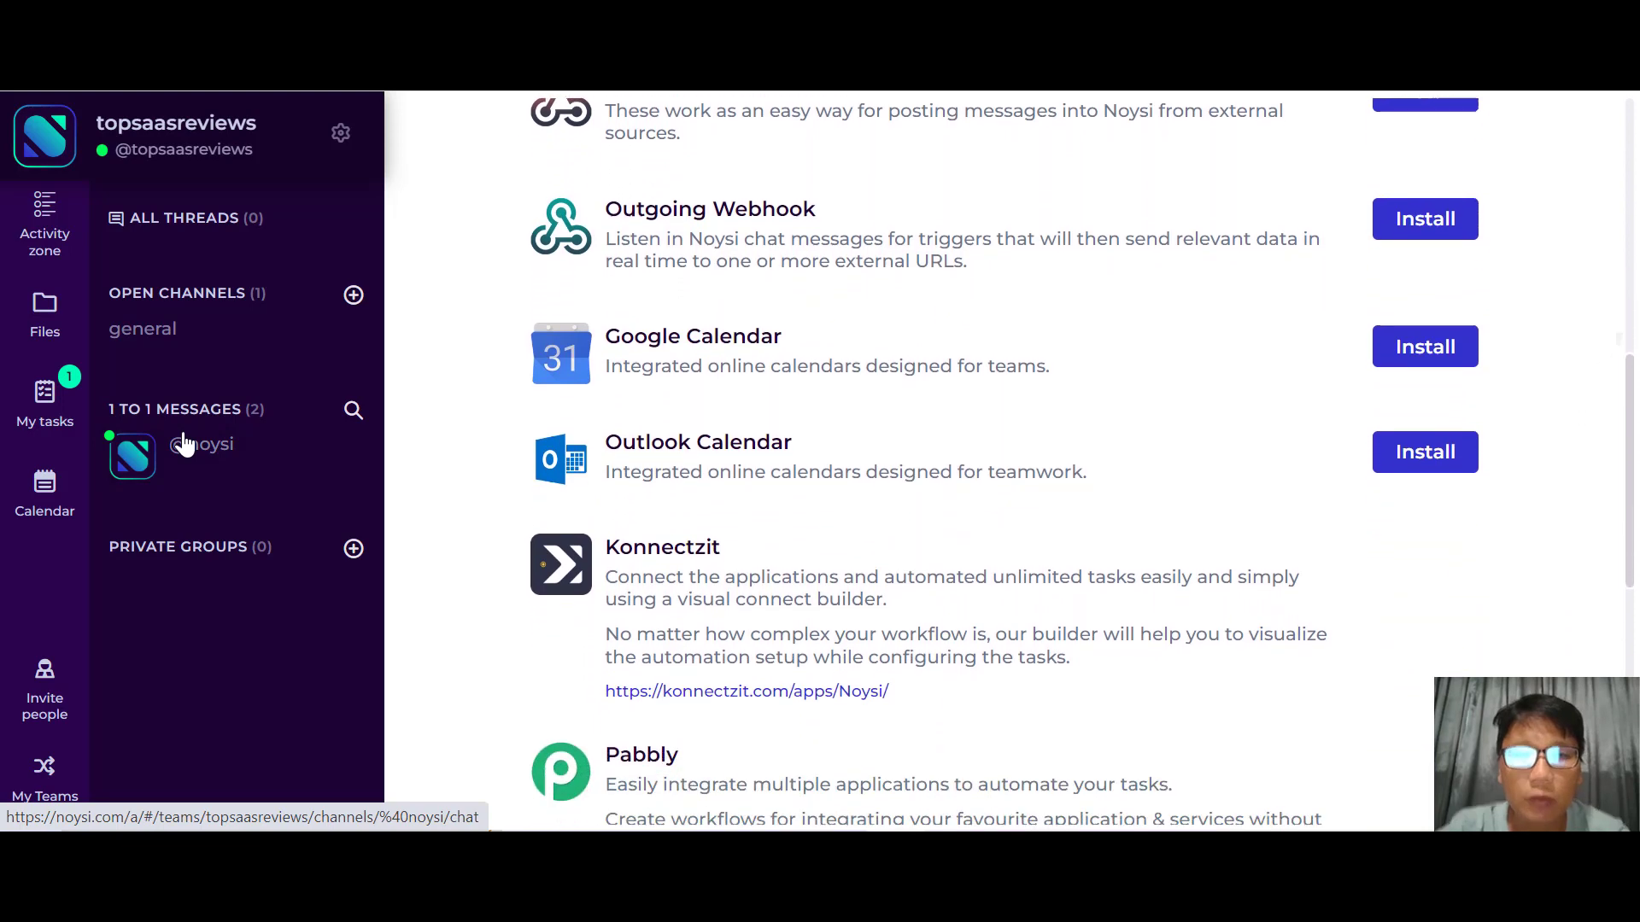
pyautogui.scroll(-4, 183, 445)
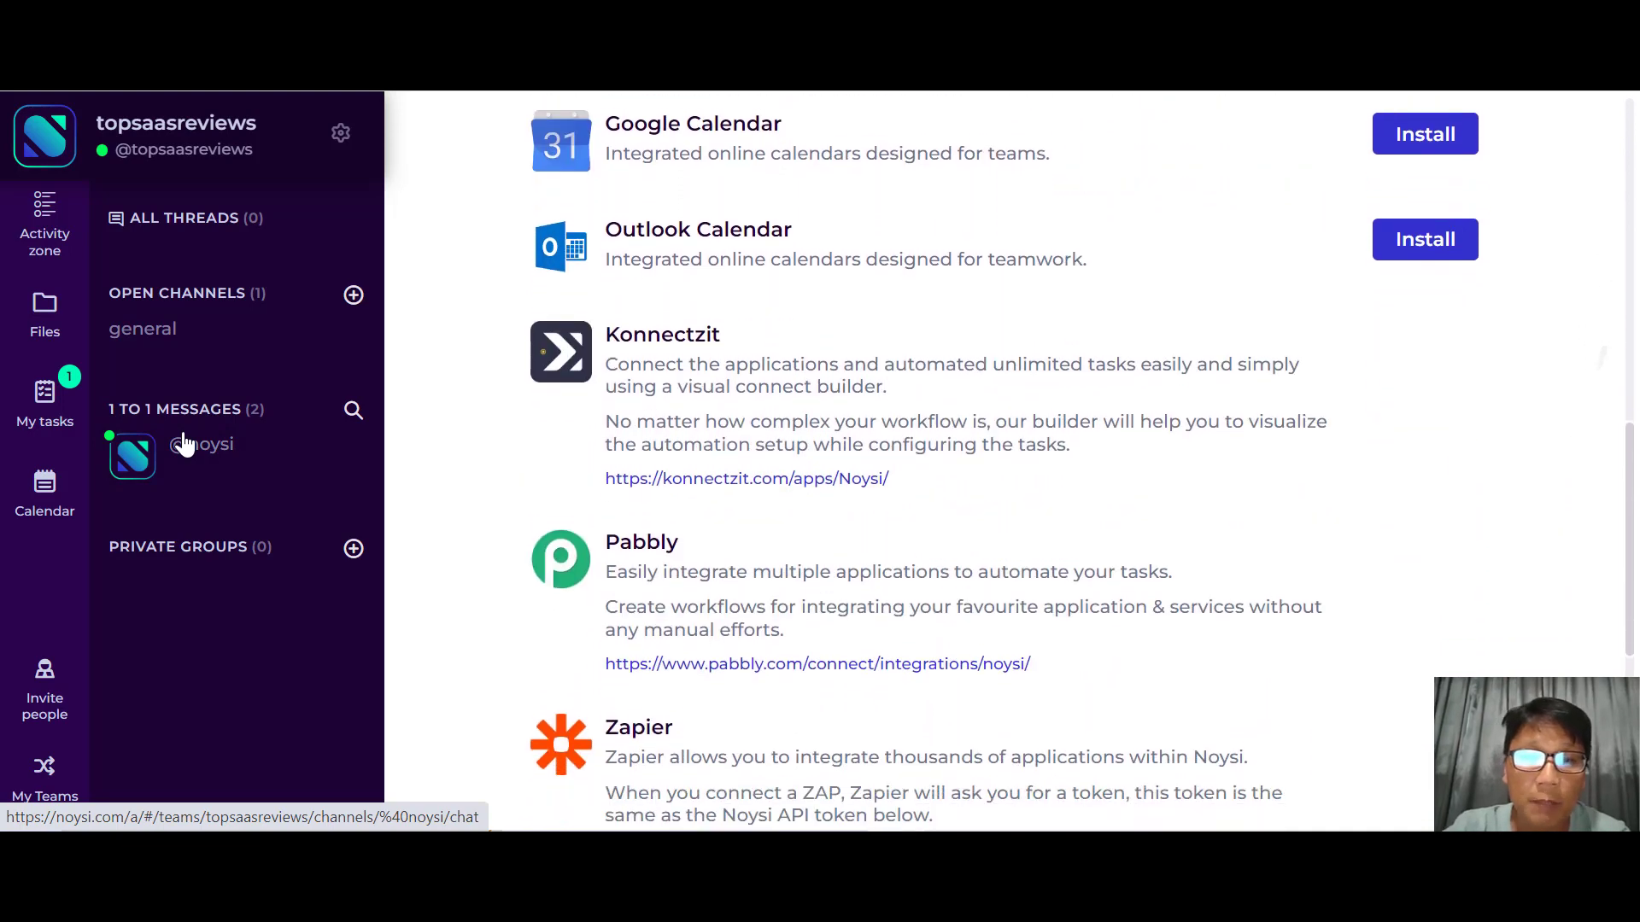
pyautogui.scroll(-3, 182, 444)
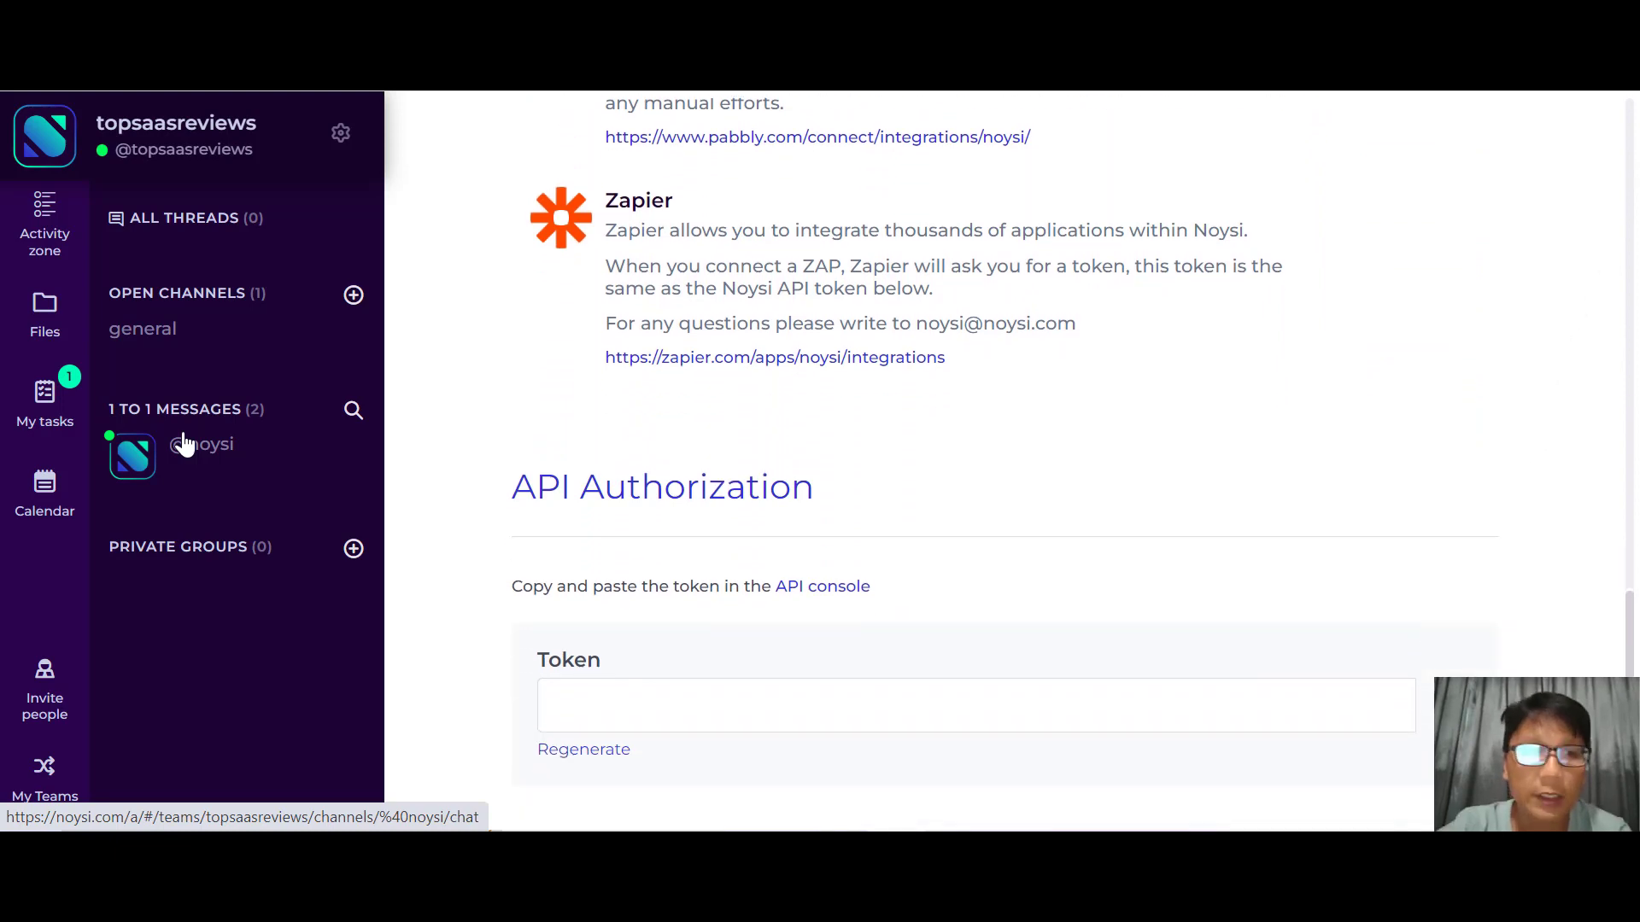
pyautogui.scroll(15, 183, 445)
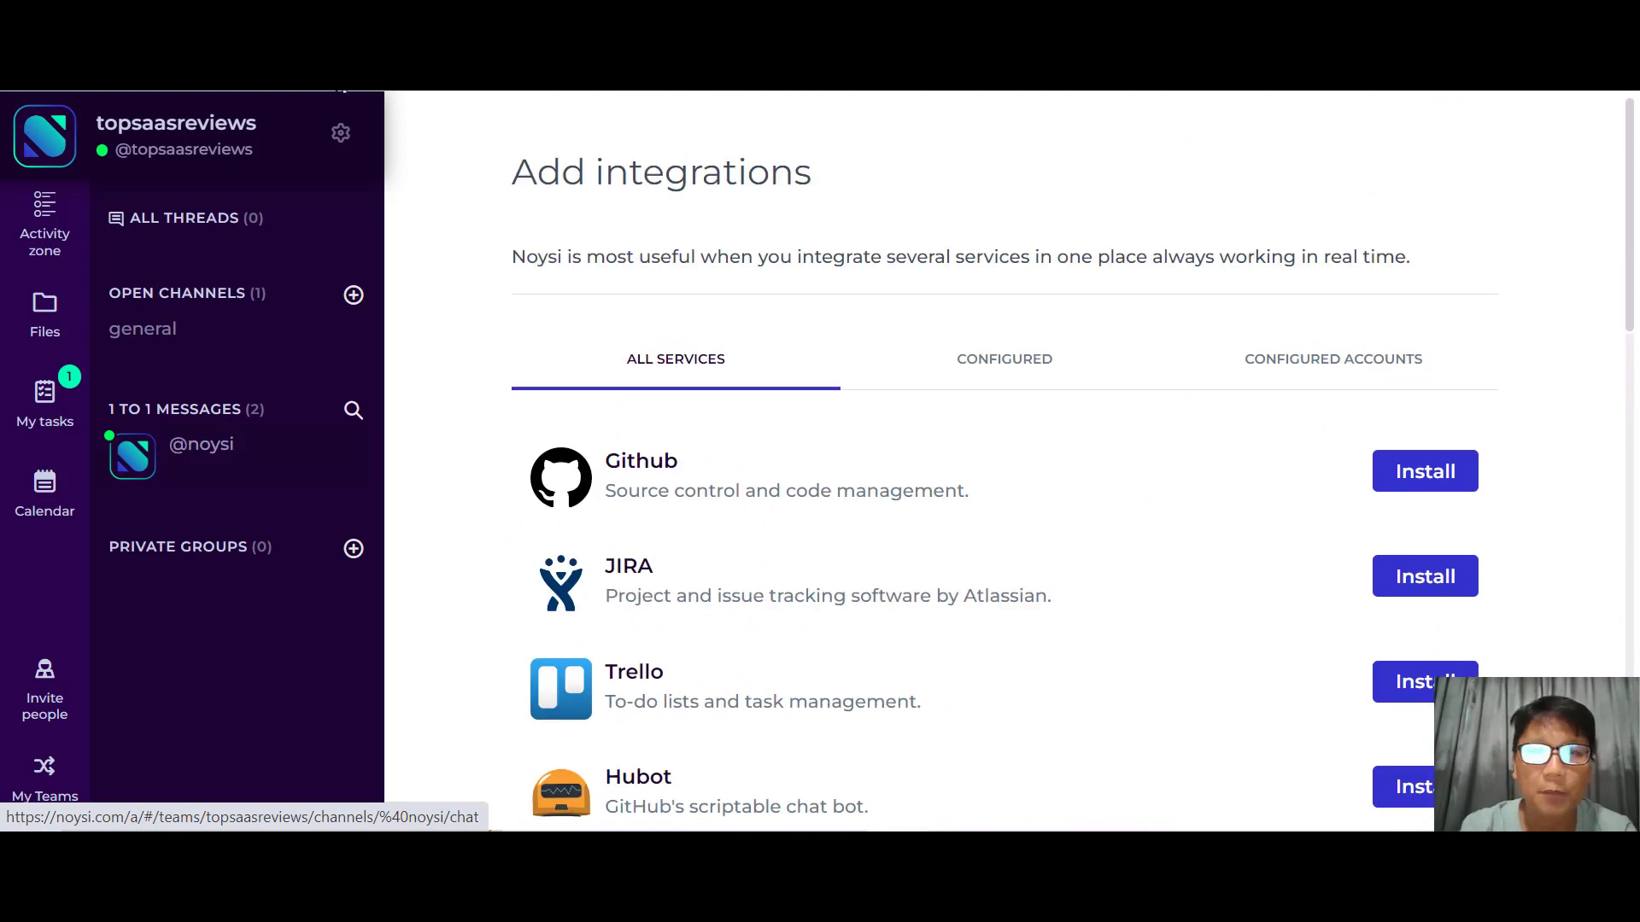
pyautogui.click(238, 122)
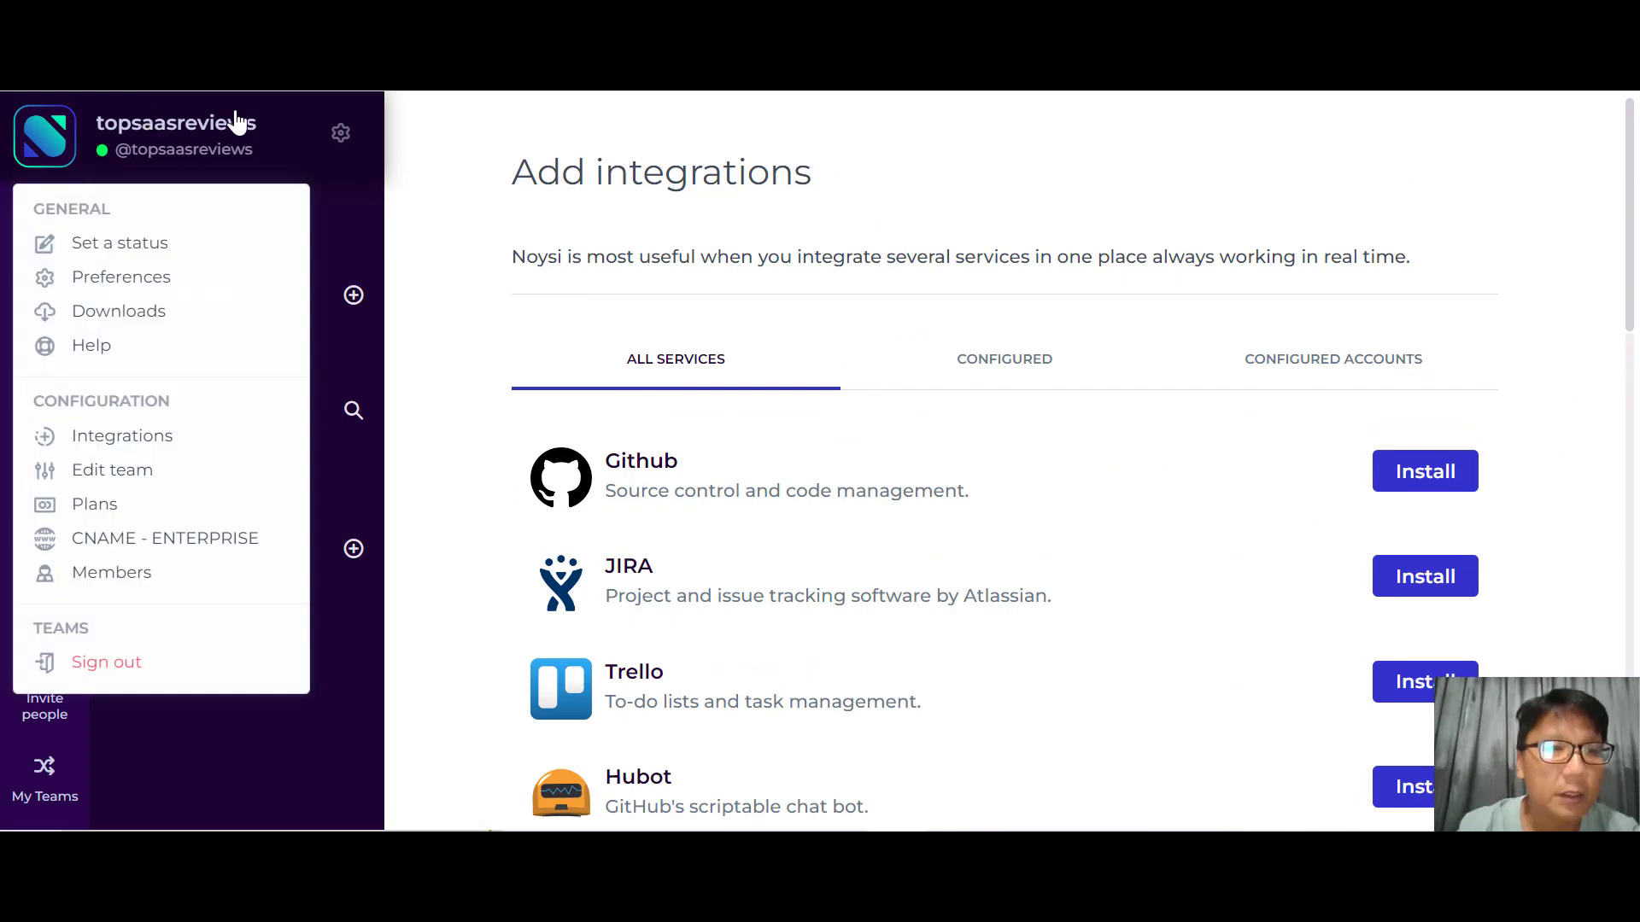
# Step: Review the Edit team name and permission settings, then open the CNAME - ENTERPRISE custom-domain page
pyautogui.click(166, 471)
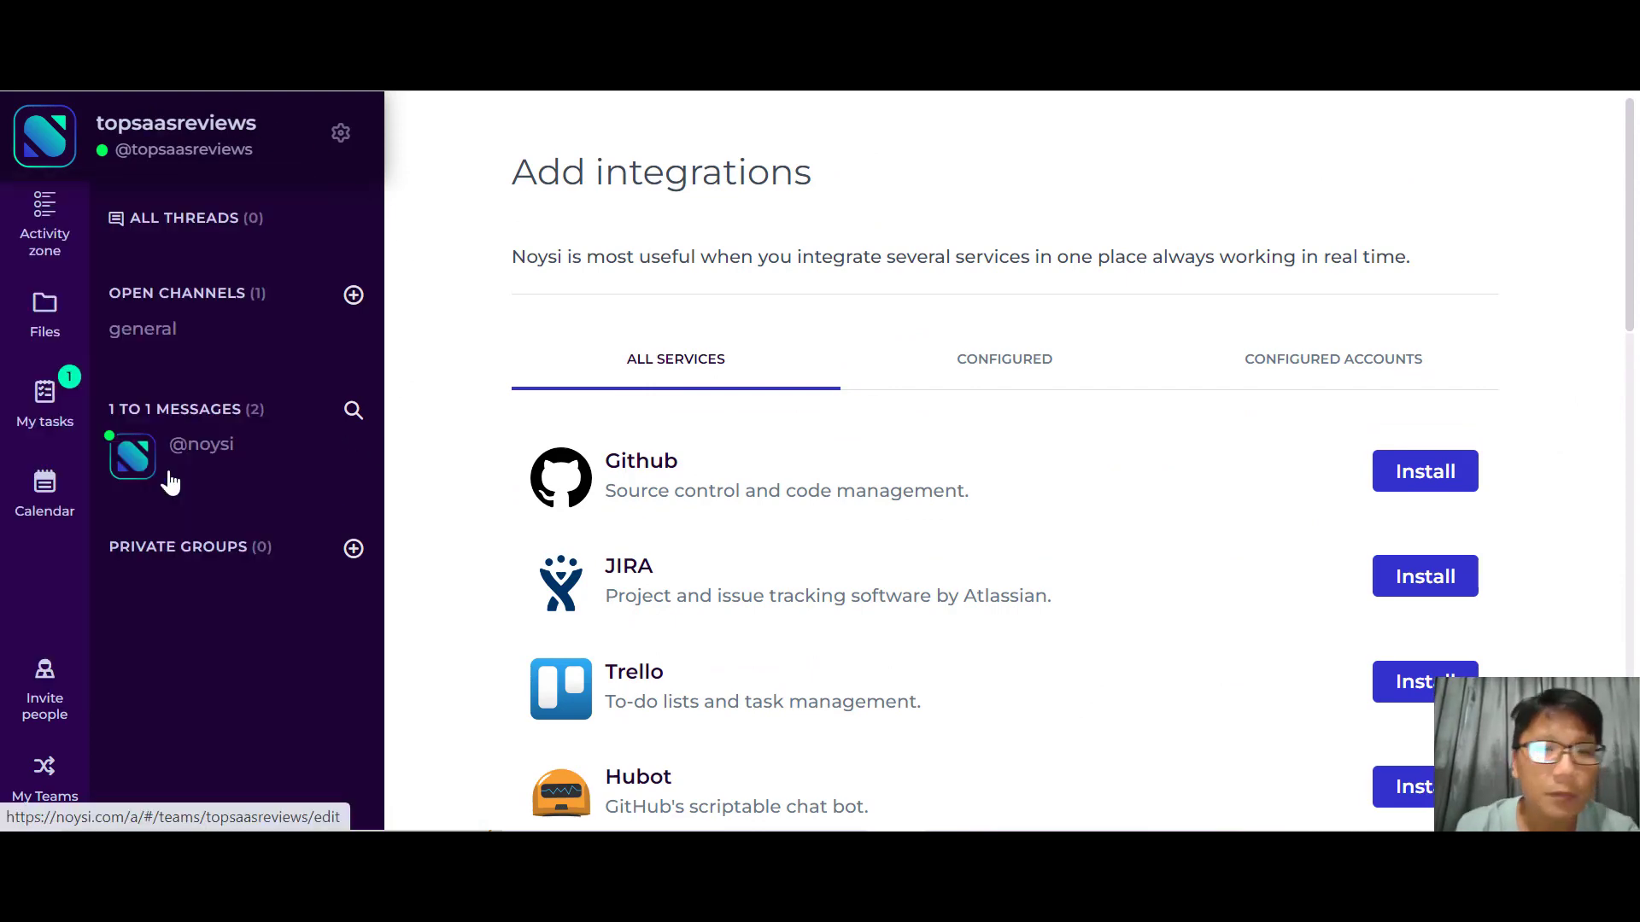
pyautogui.scroll(-2, 1044, 588)
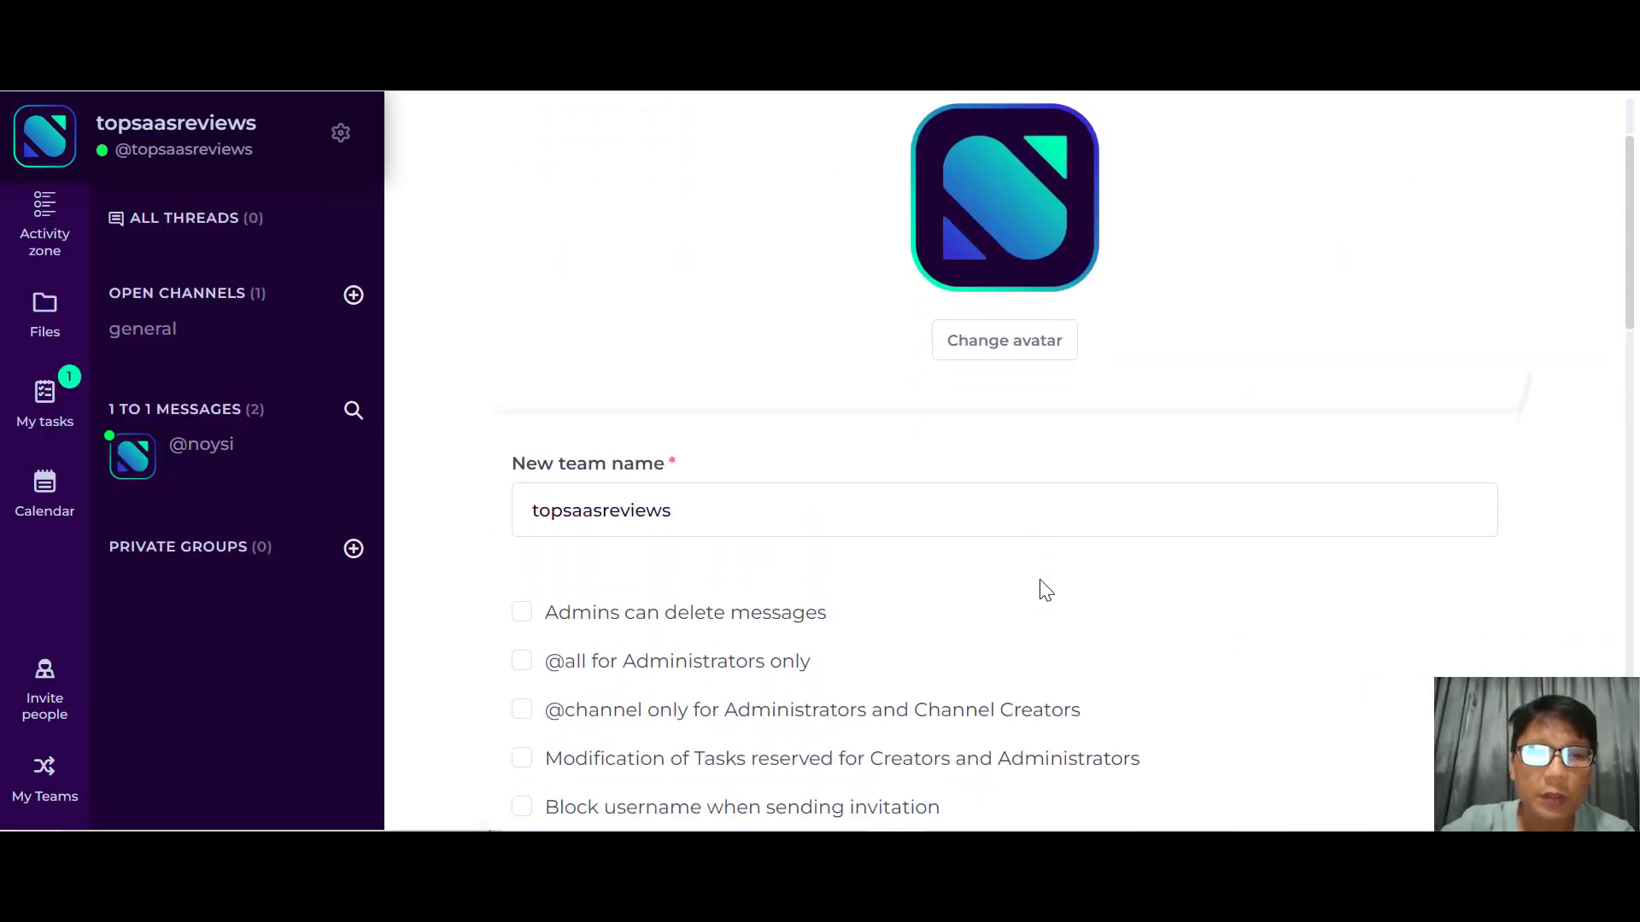
pyautogui.scroll(-4, 1044, 588)
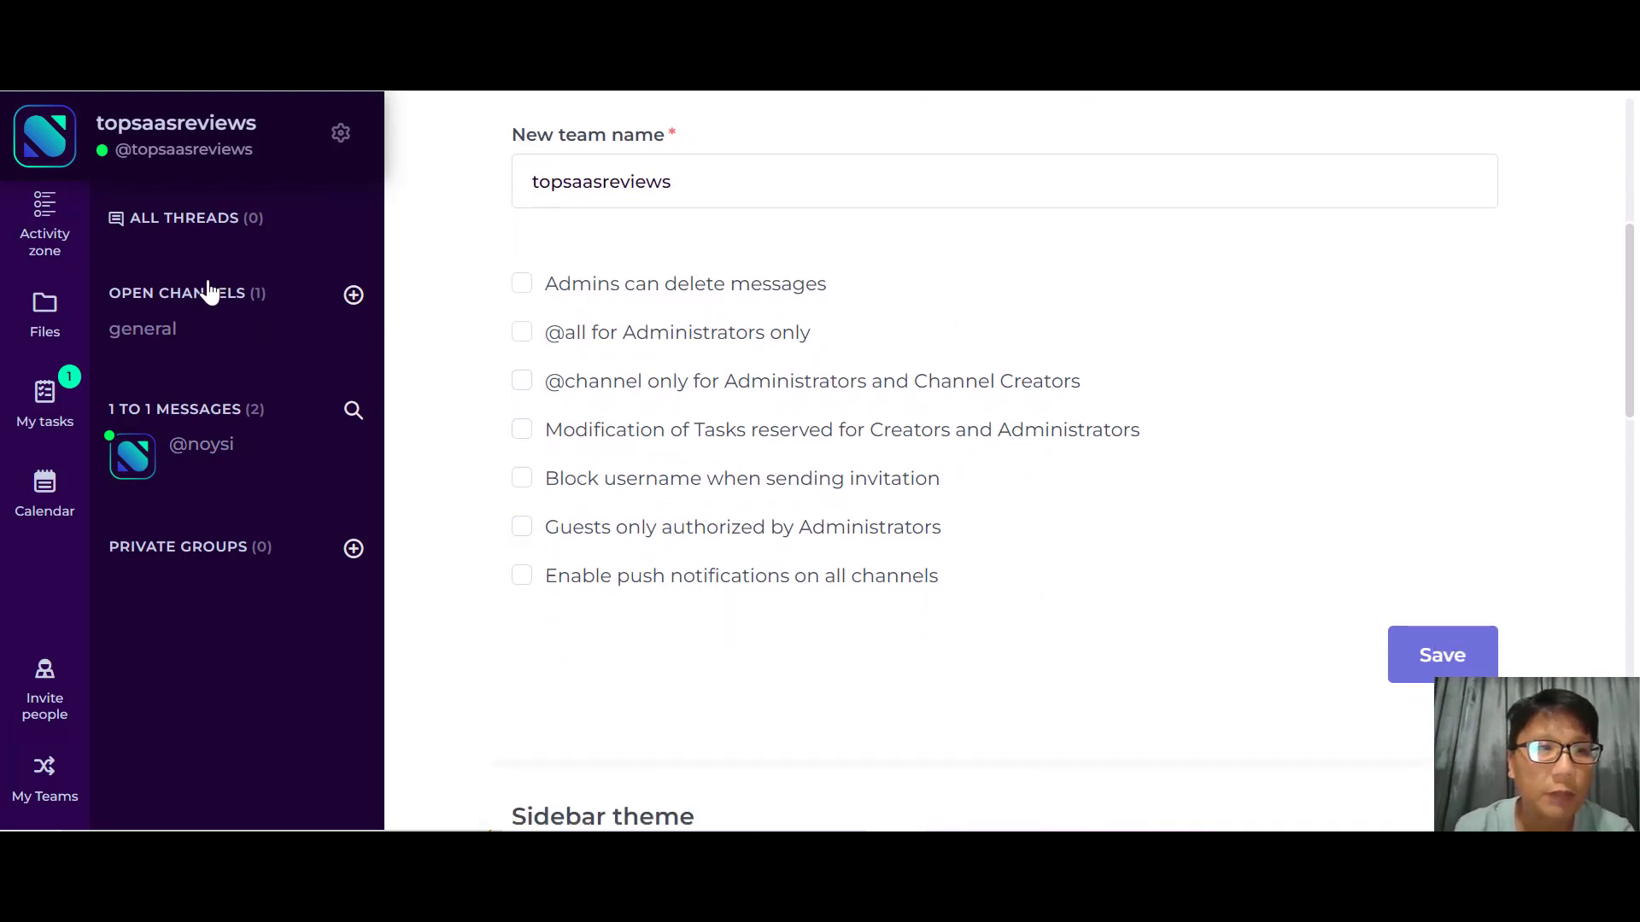
pyautogui.click(150, 154)
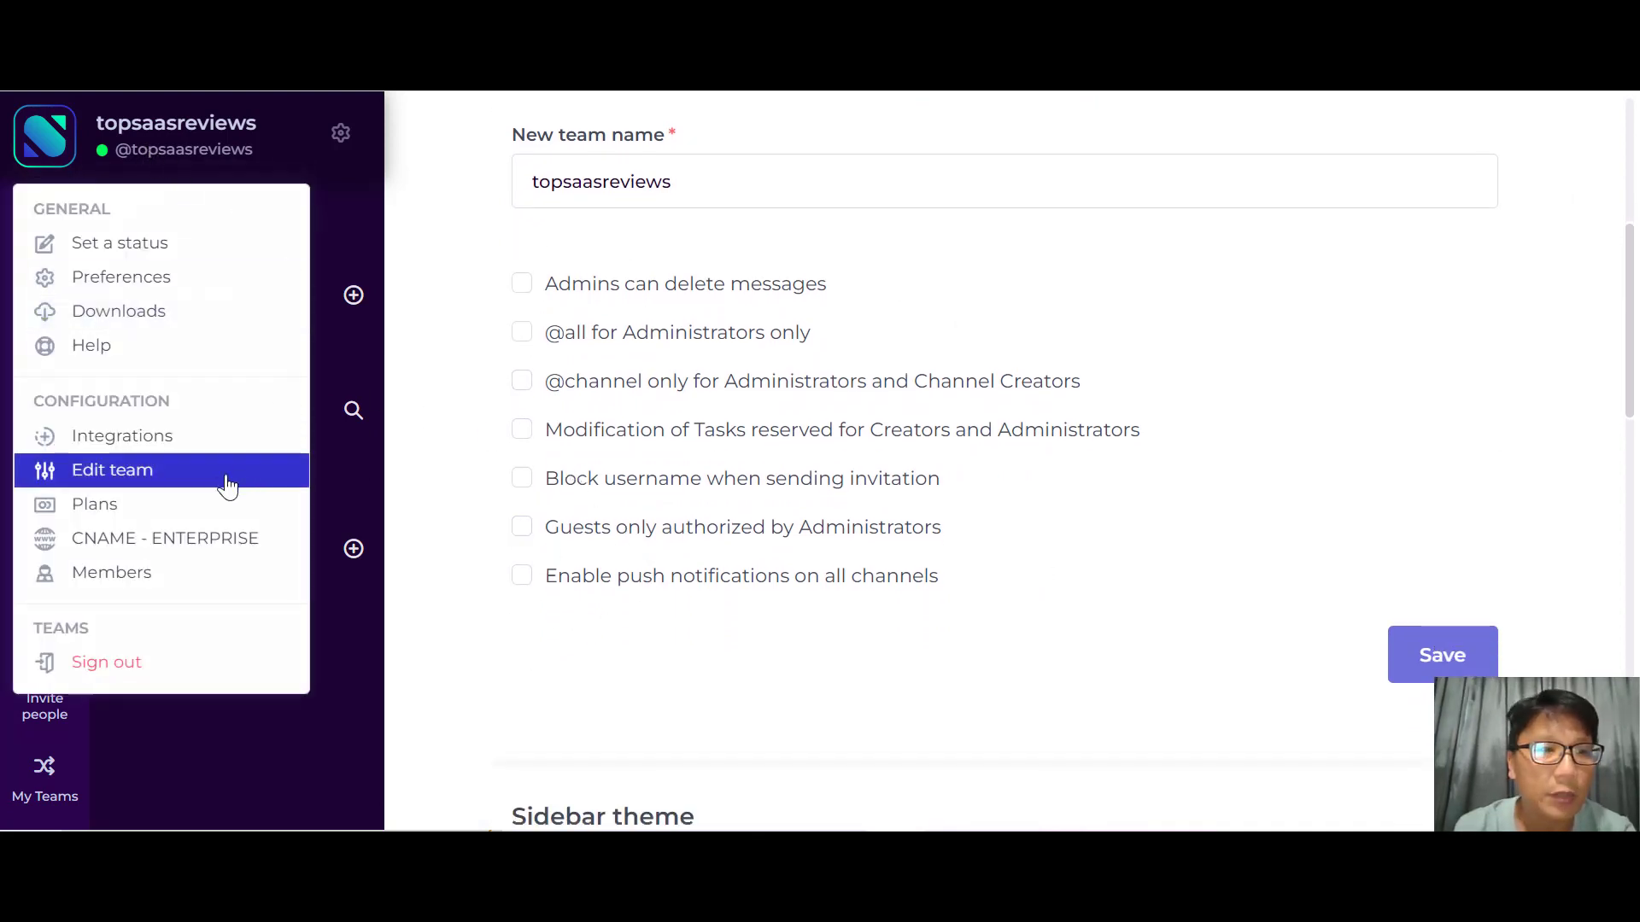
pyautogui.click(197, 556)
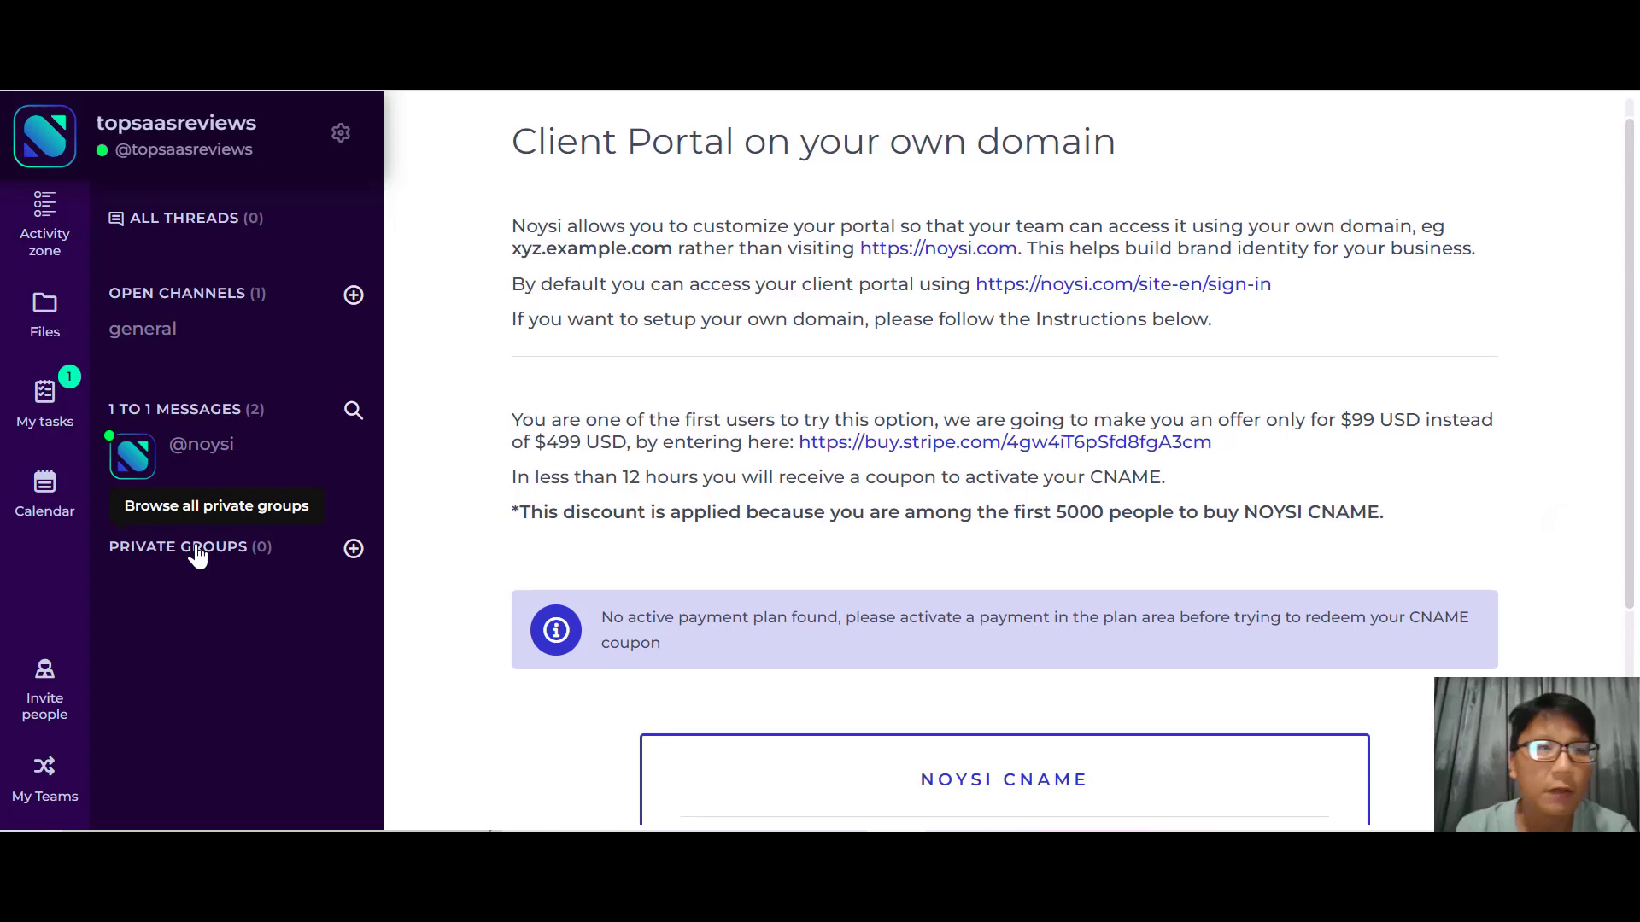
# Step: View both team members, check the Filter by options keeping all members, then return to Activity zone
pyautogui.click(152, 167)
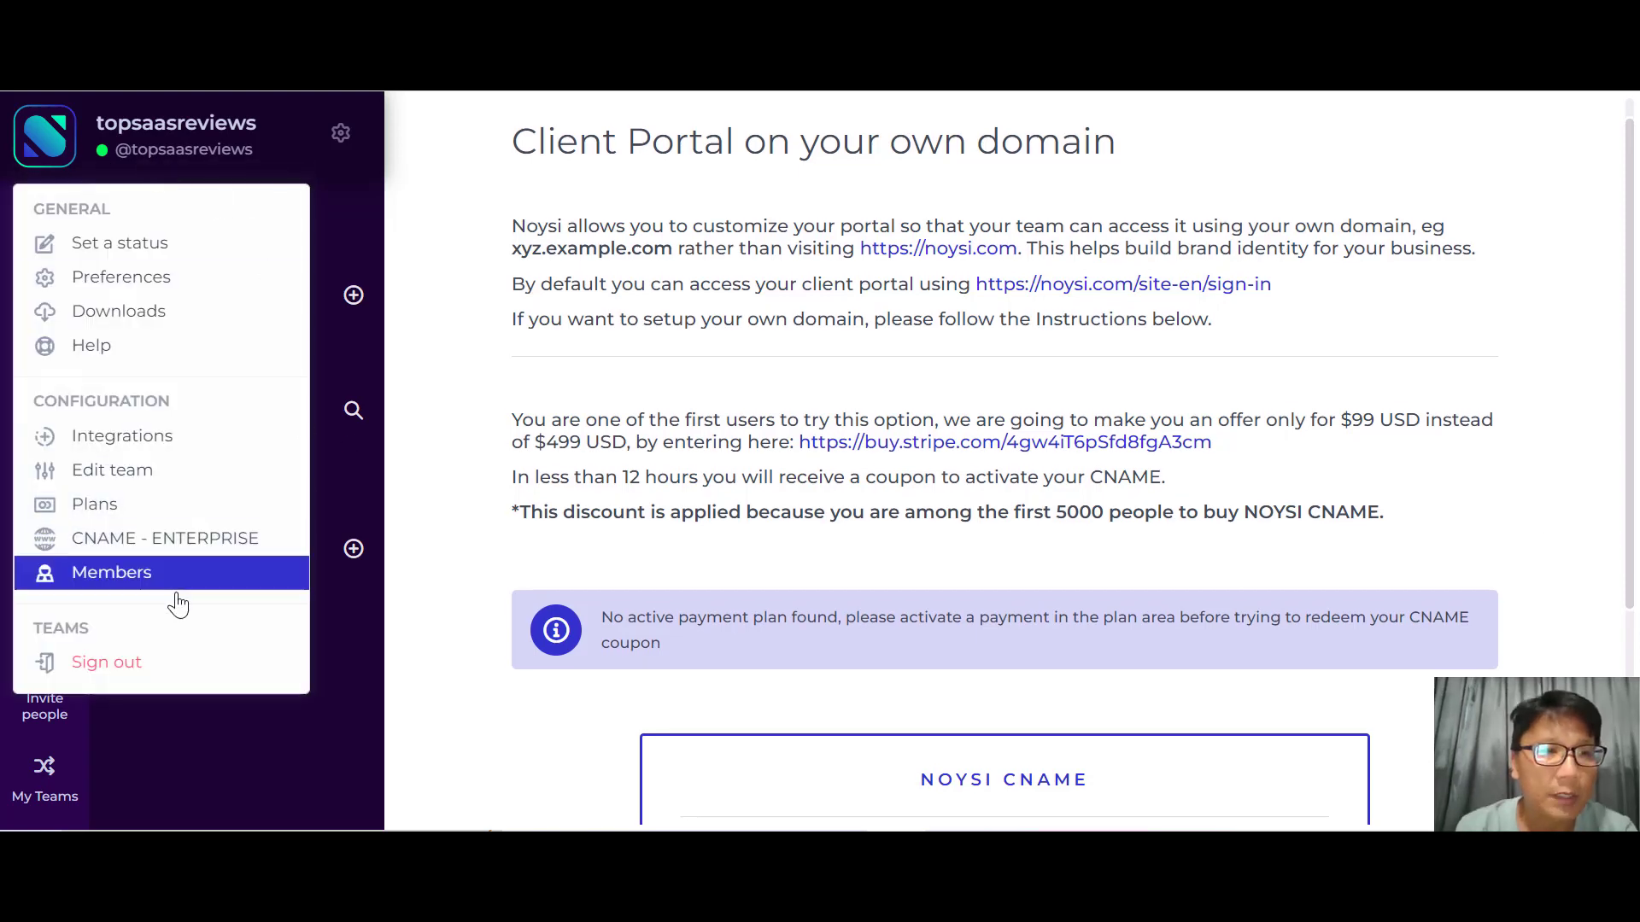
pyautogui.click(111, 573)
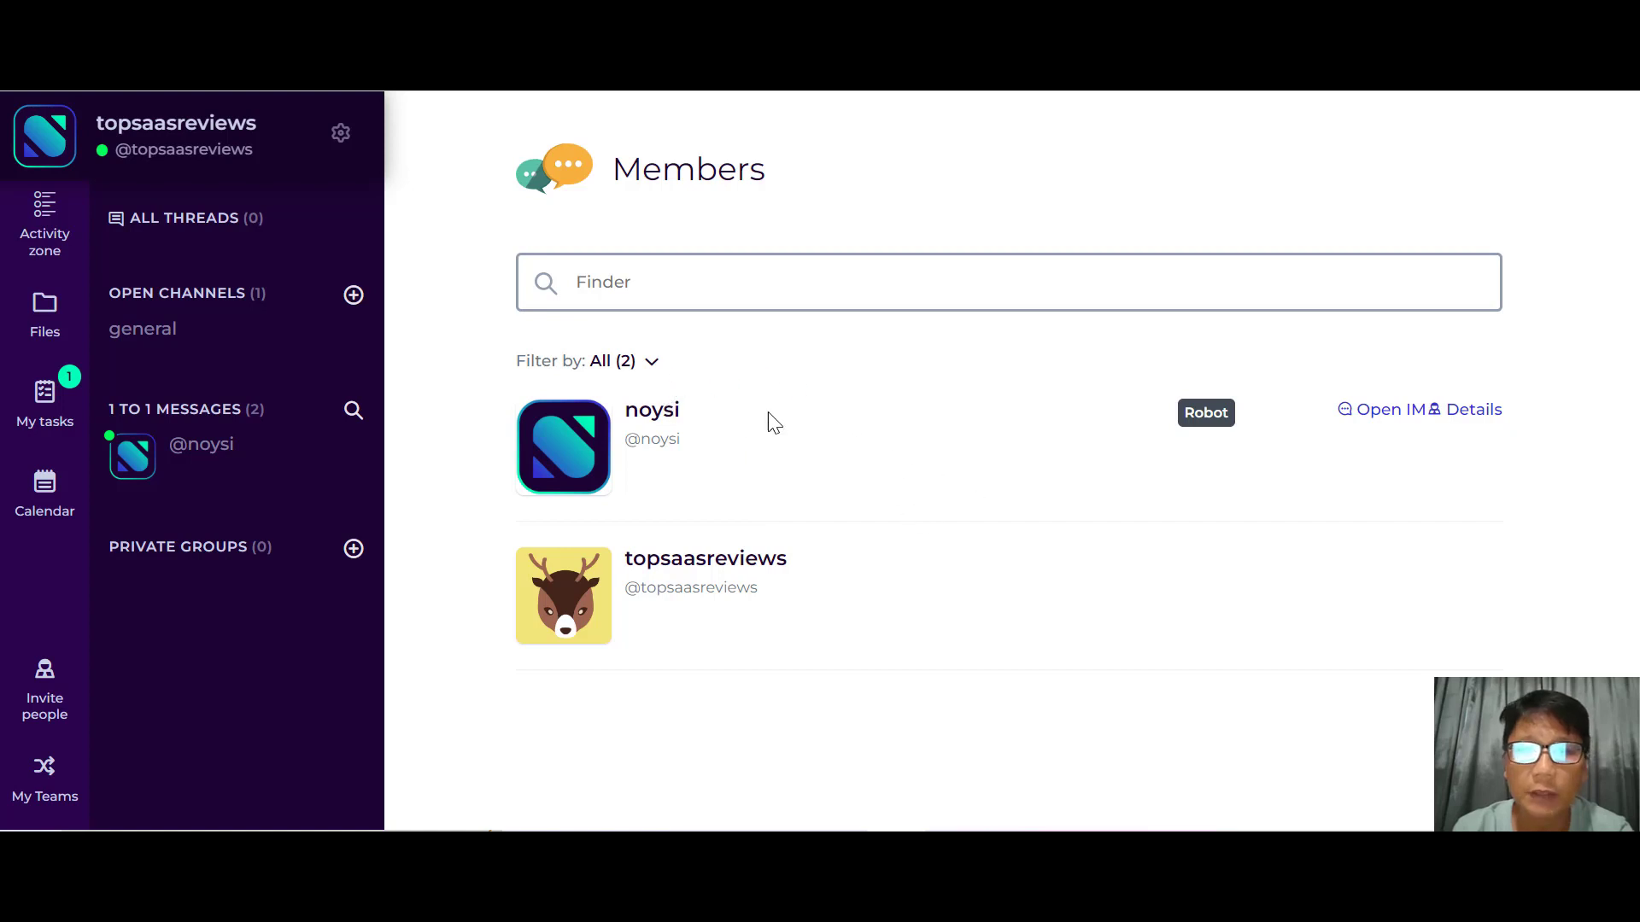
pyautogui.click(652, 364)
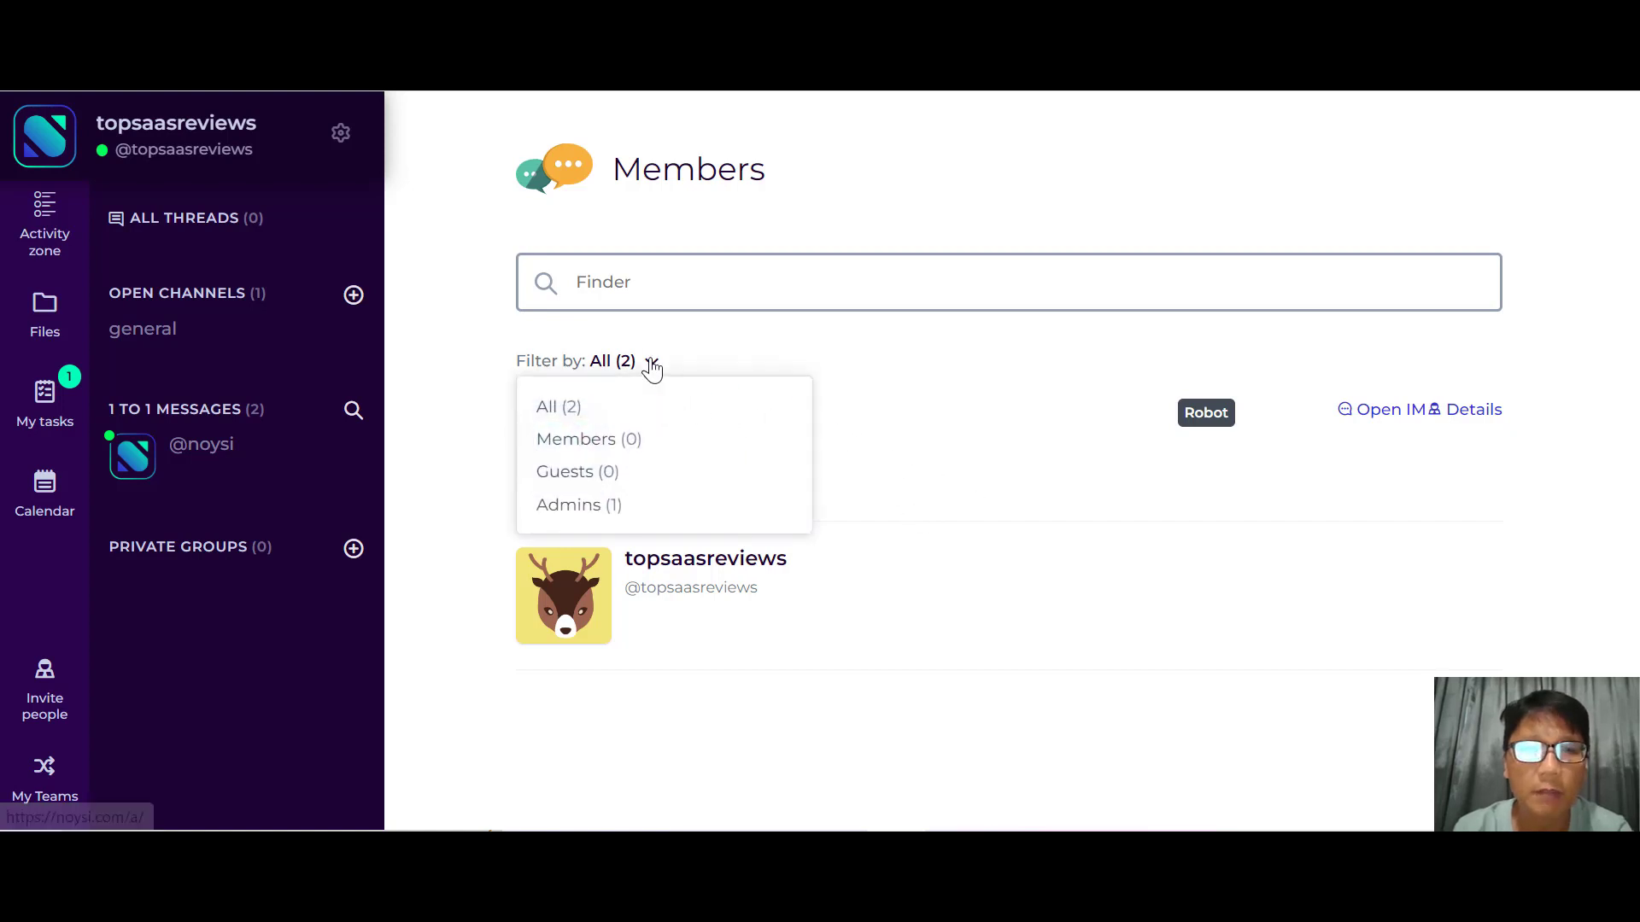
pyautogui.click(958, 256)
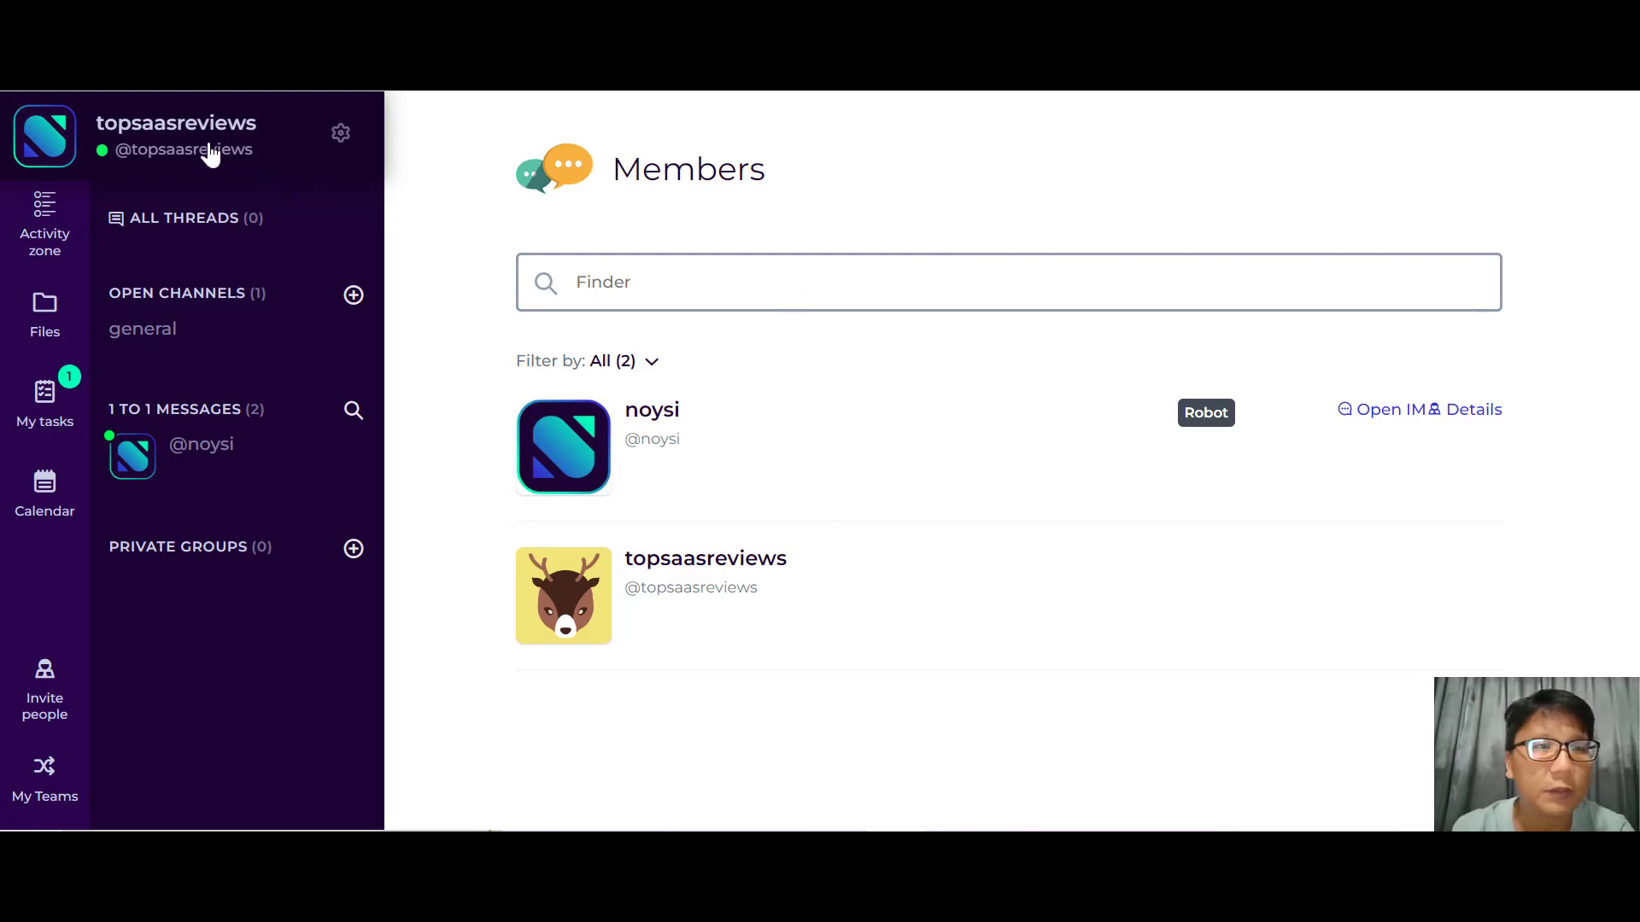
pyautogui.click(49, 235)
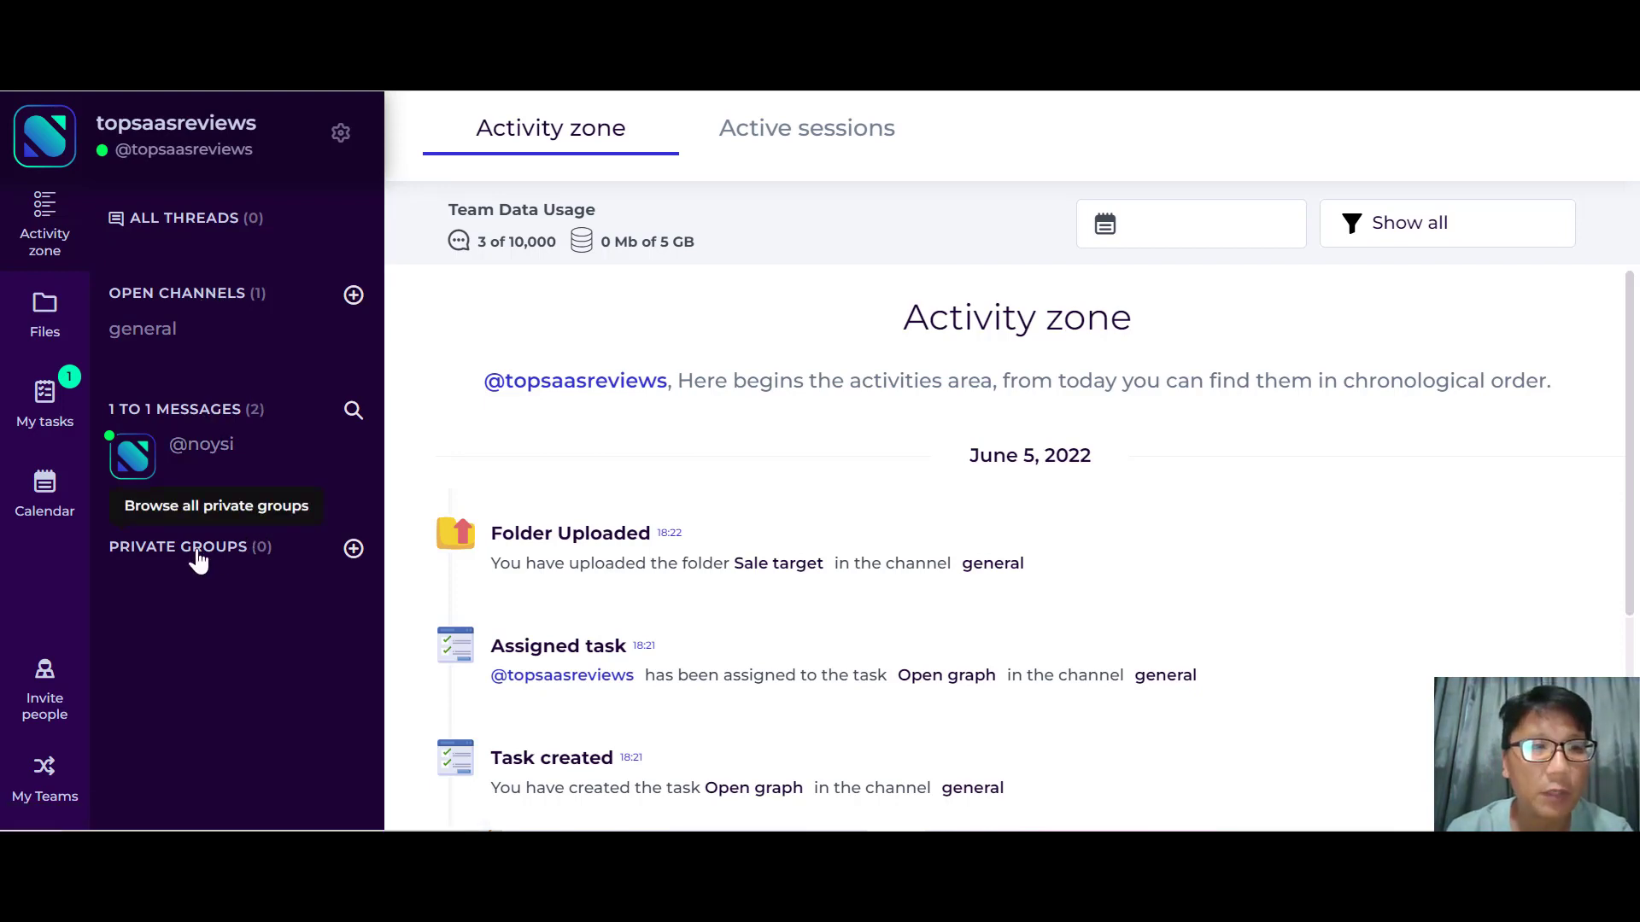
# Step: Show ALL THREADS, which reports that no threads are being followed
pyautogui.click(209, 219)
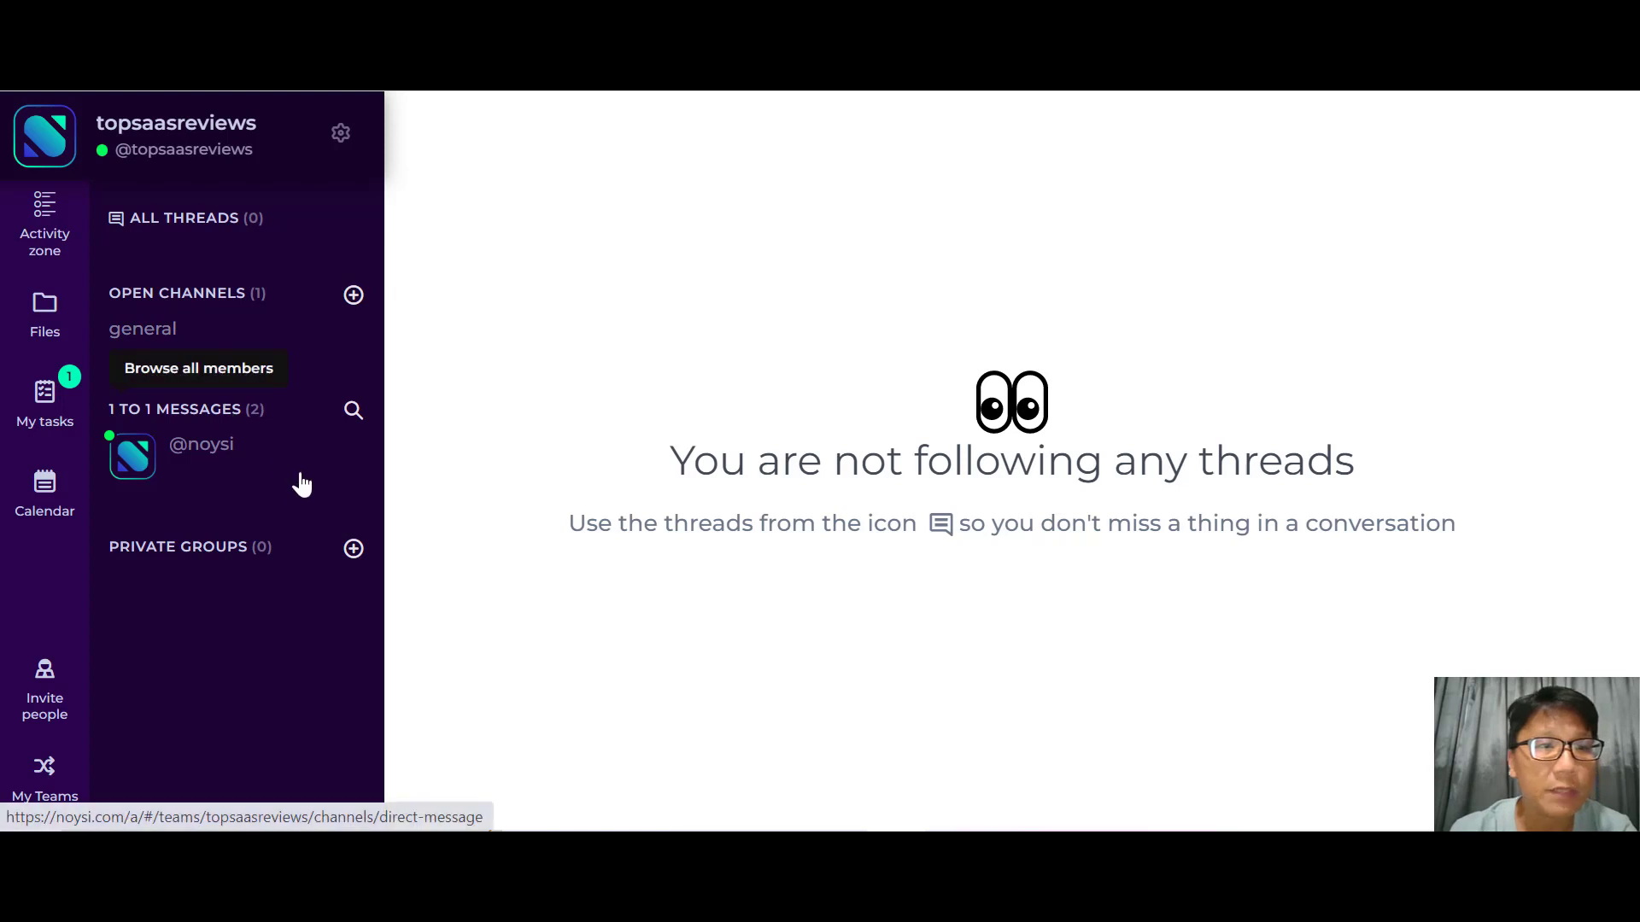
# Step: List the available open channels (only general), opening and cancelling the Create a new channel dialog
pyautogui.click(207, 297)
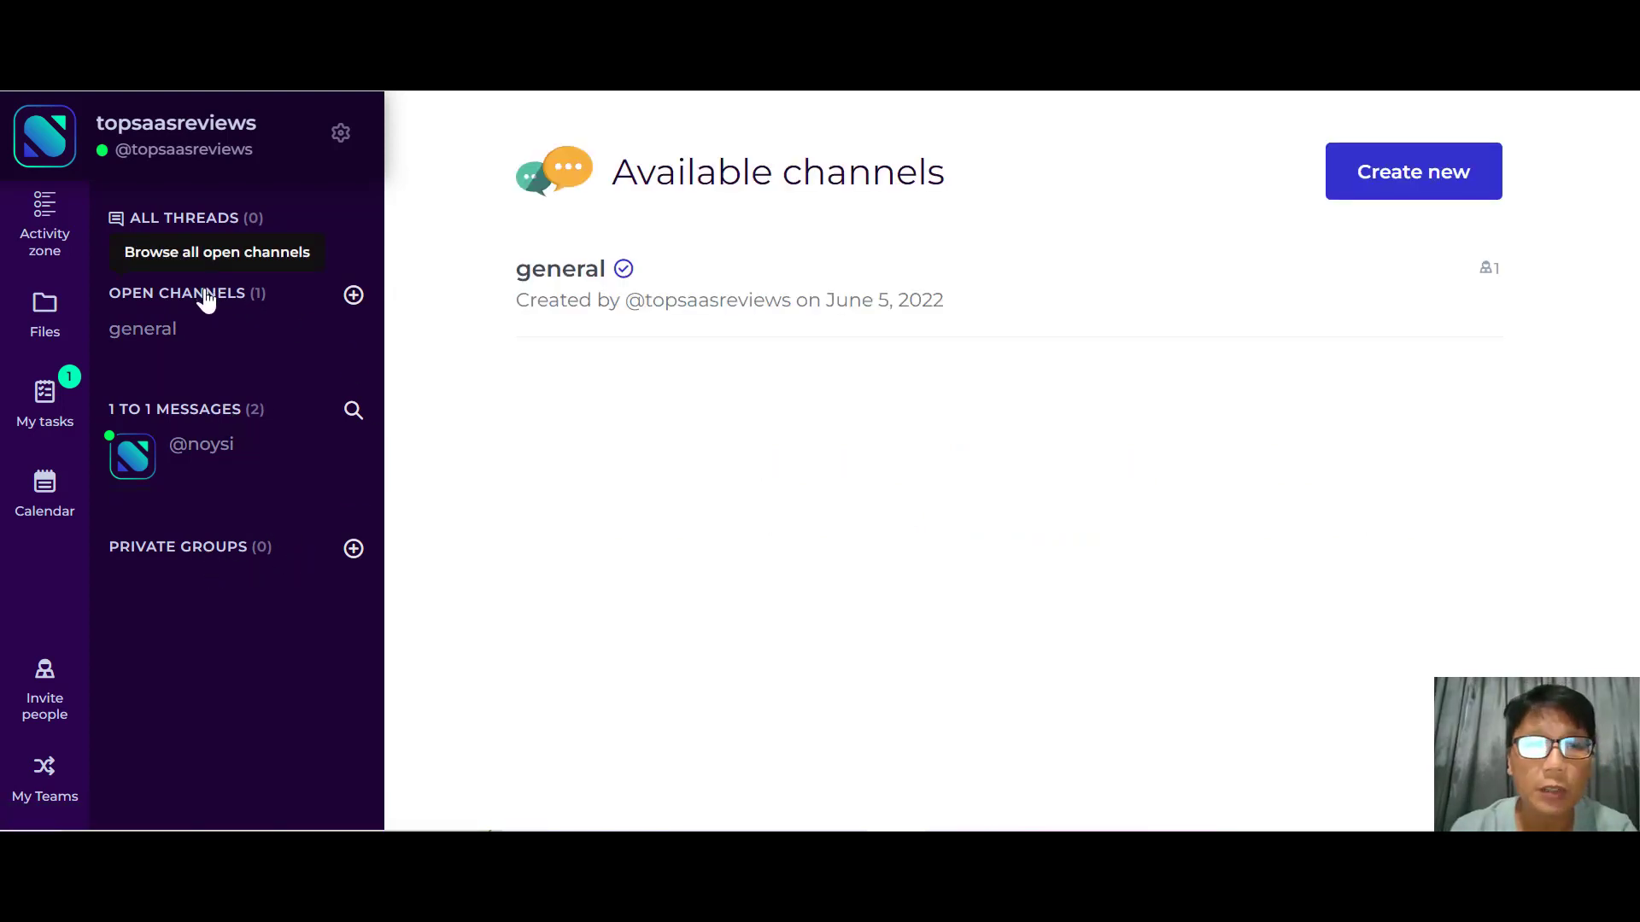
pyautogui.click(354, 299)
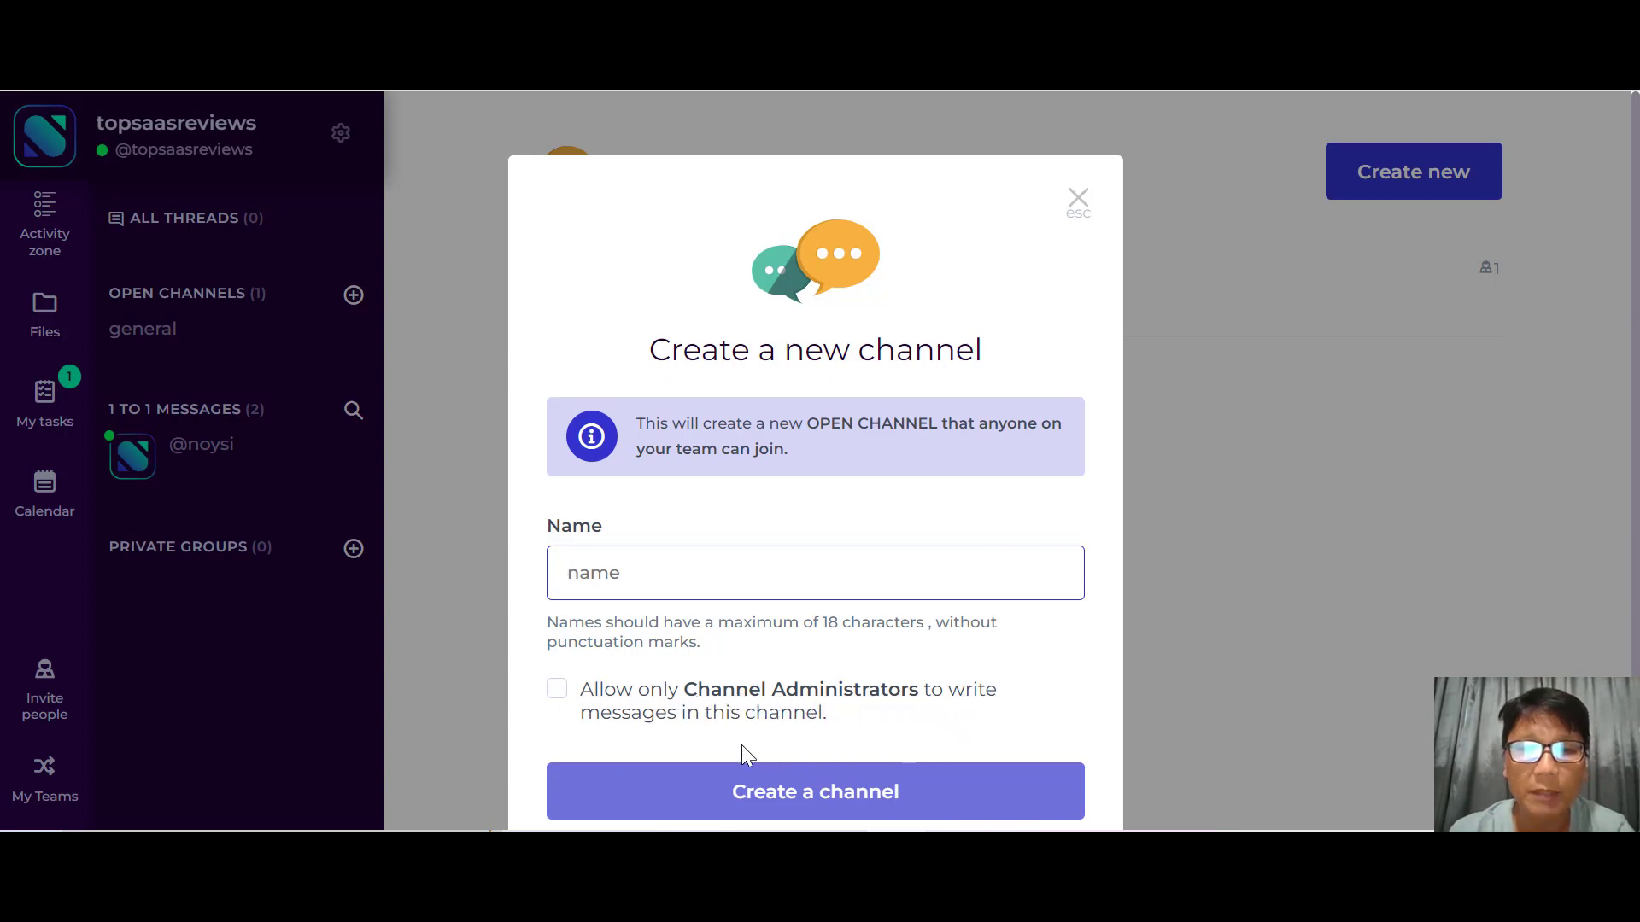
pyautogui.click(1078, 201)
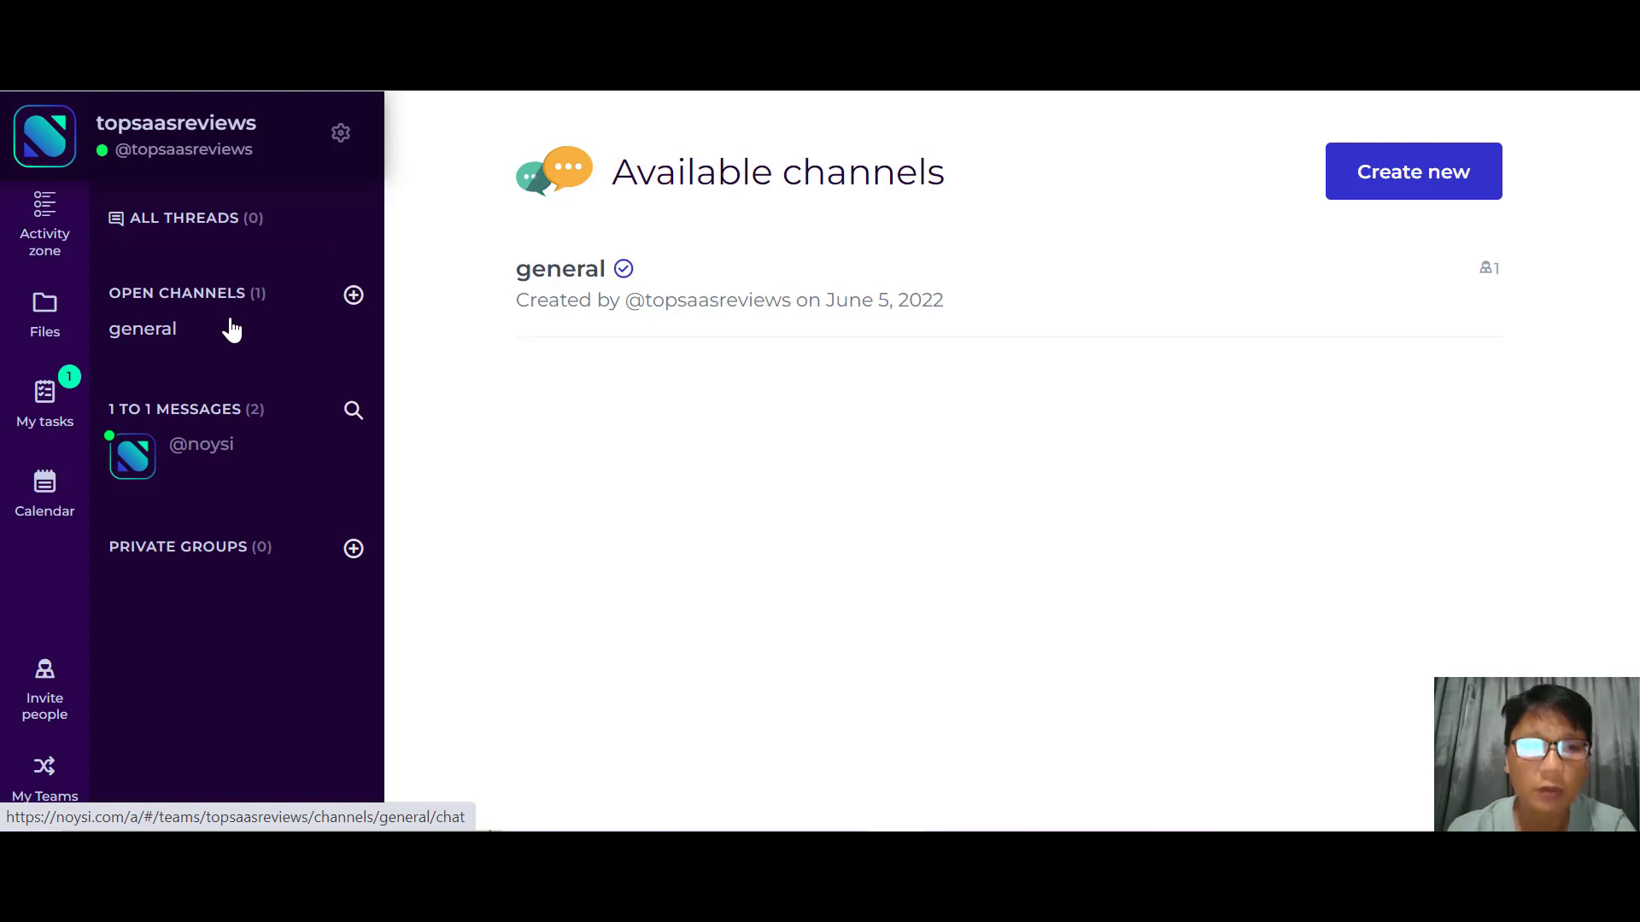
# Step: Browse 1 to 1 people, then the empty private groups list, cancelling the Create a new group dialog
pyautogui.click(236, 414)
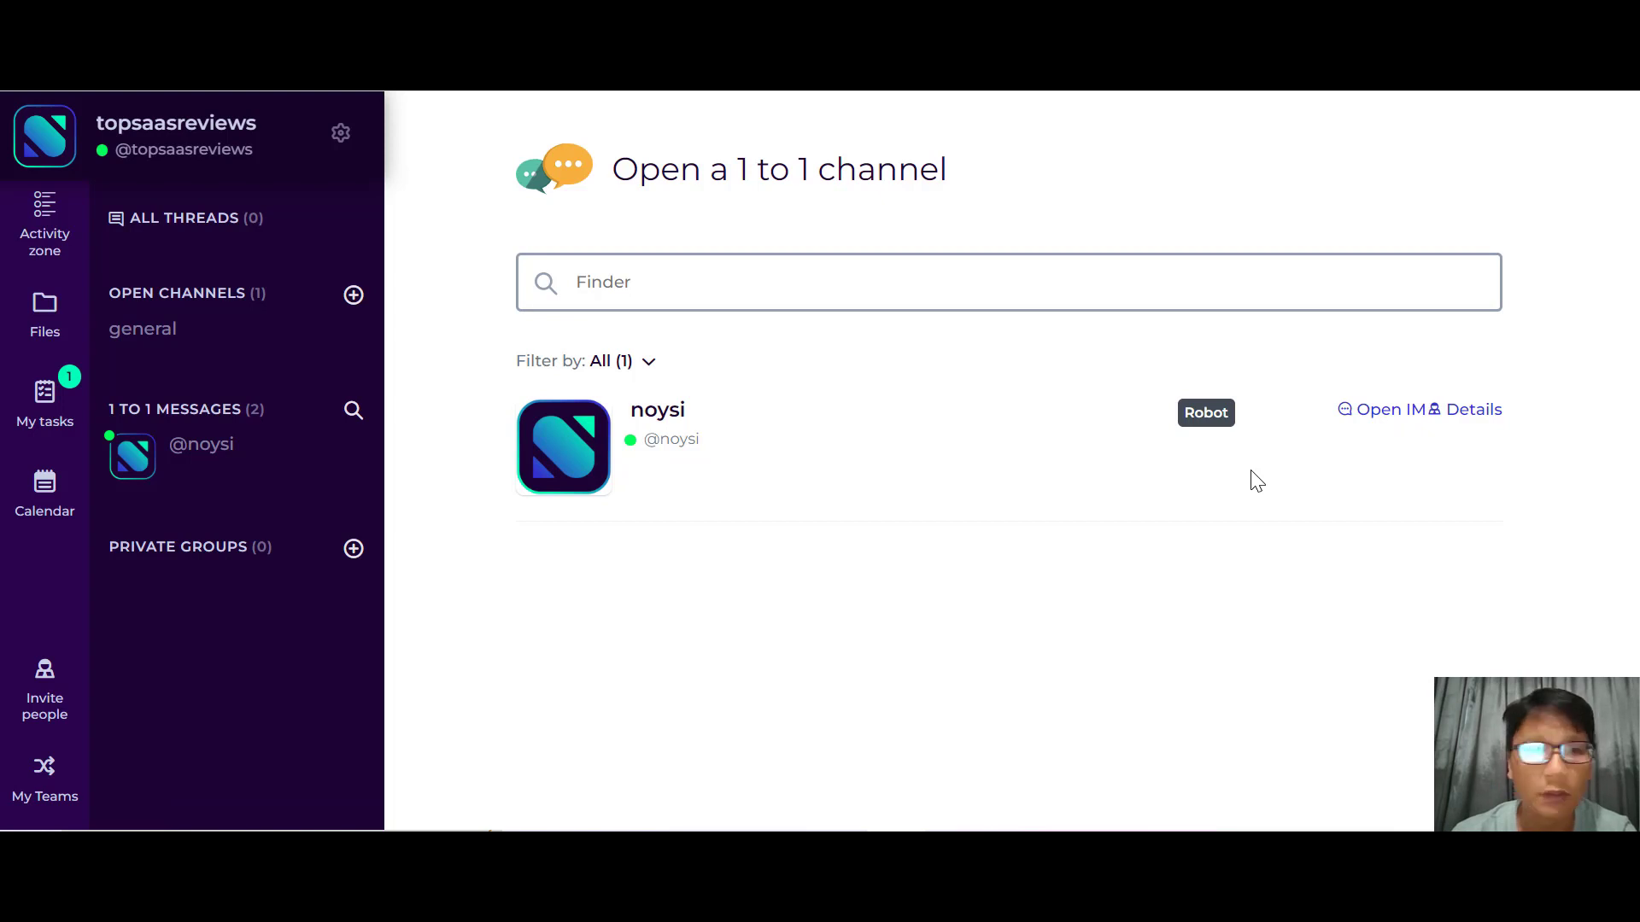
pyautogui.click(184, 551)
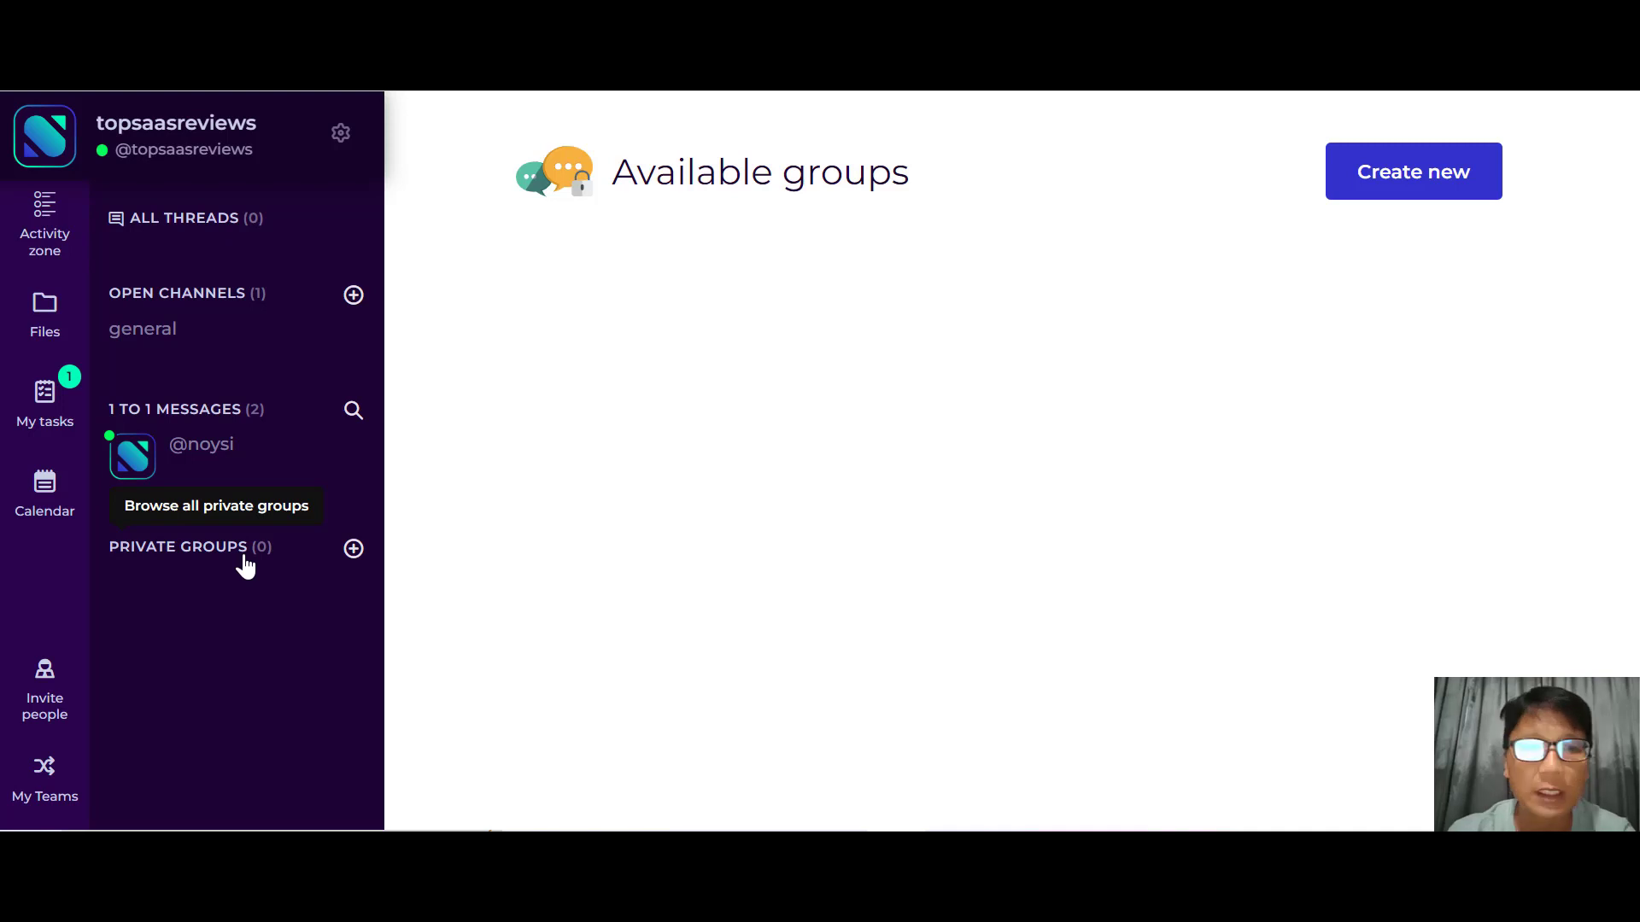
pyautogui.click(354, 555)
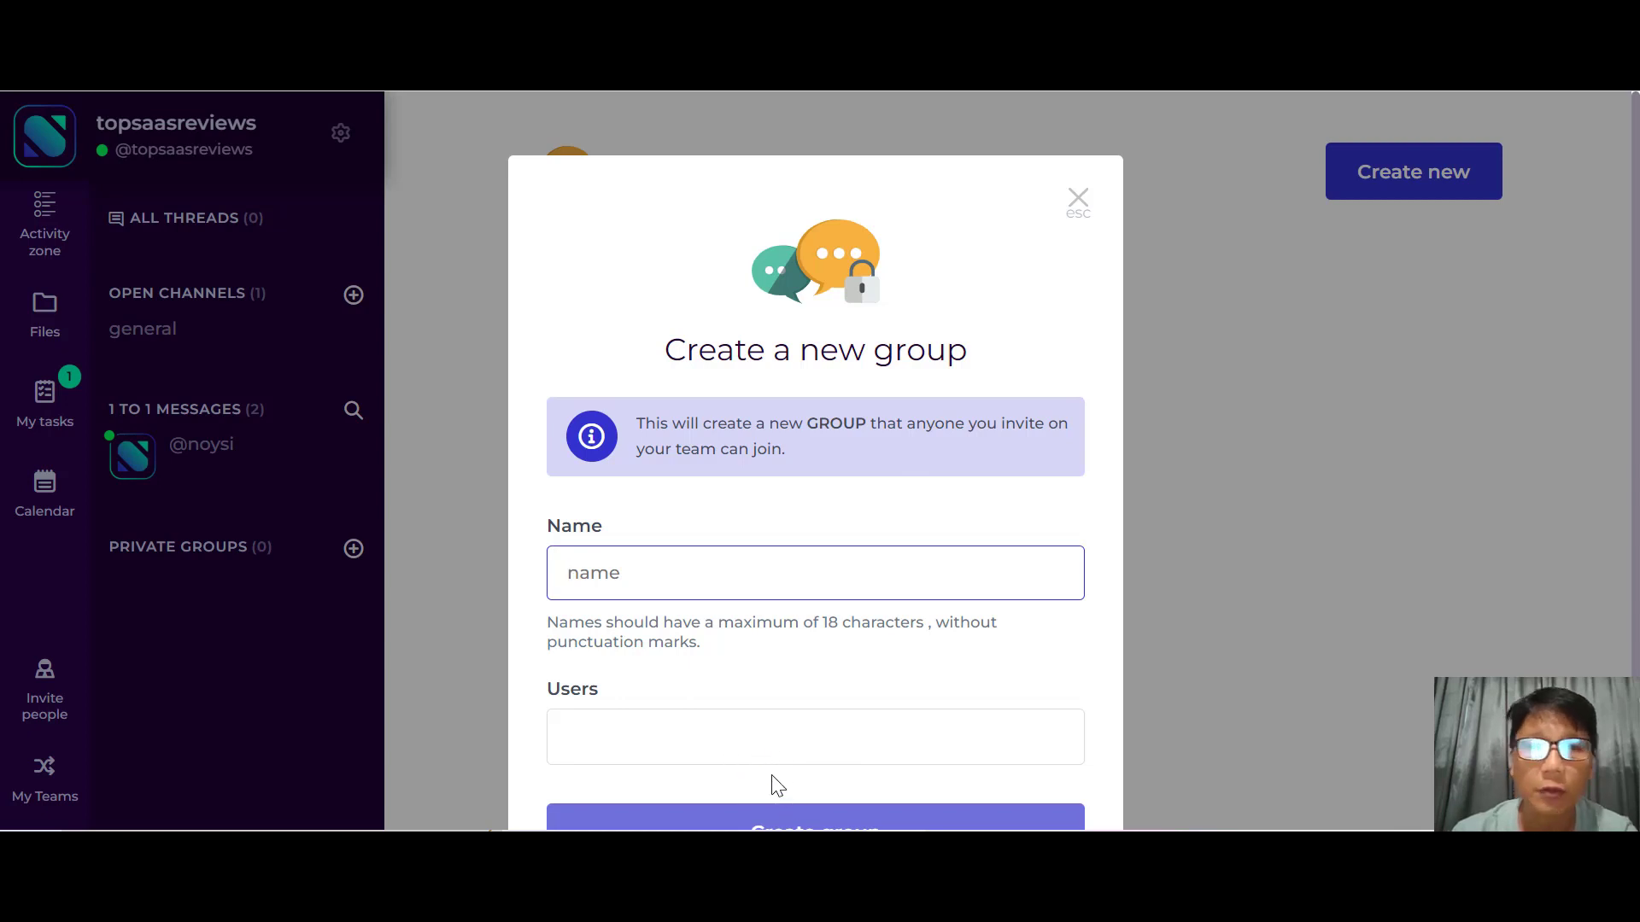
pyautogui.click(1078, 209)
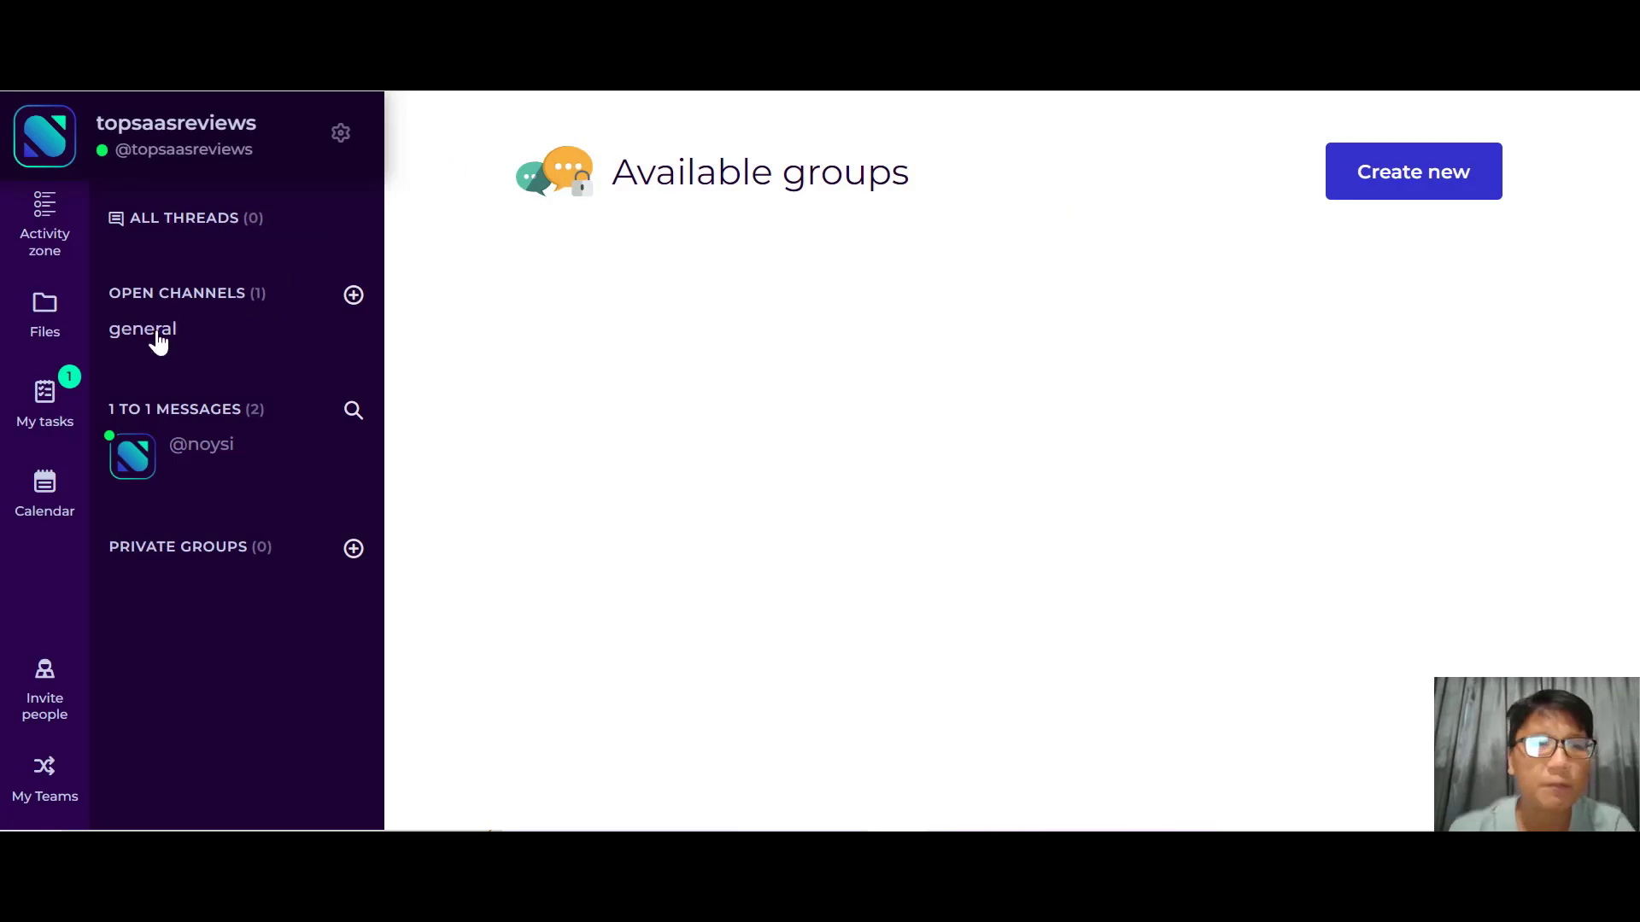
# Step: Select general under OPEN CHANNELS to show its chat with the graph task notice
pyautogui.click(159, 340)
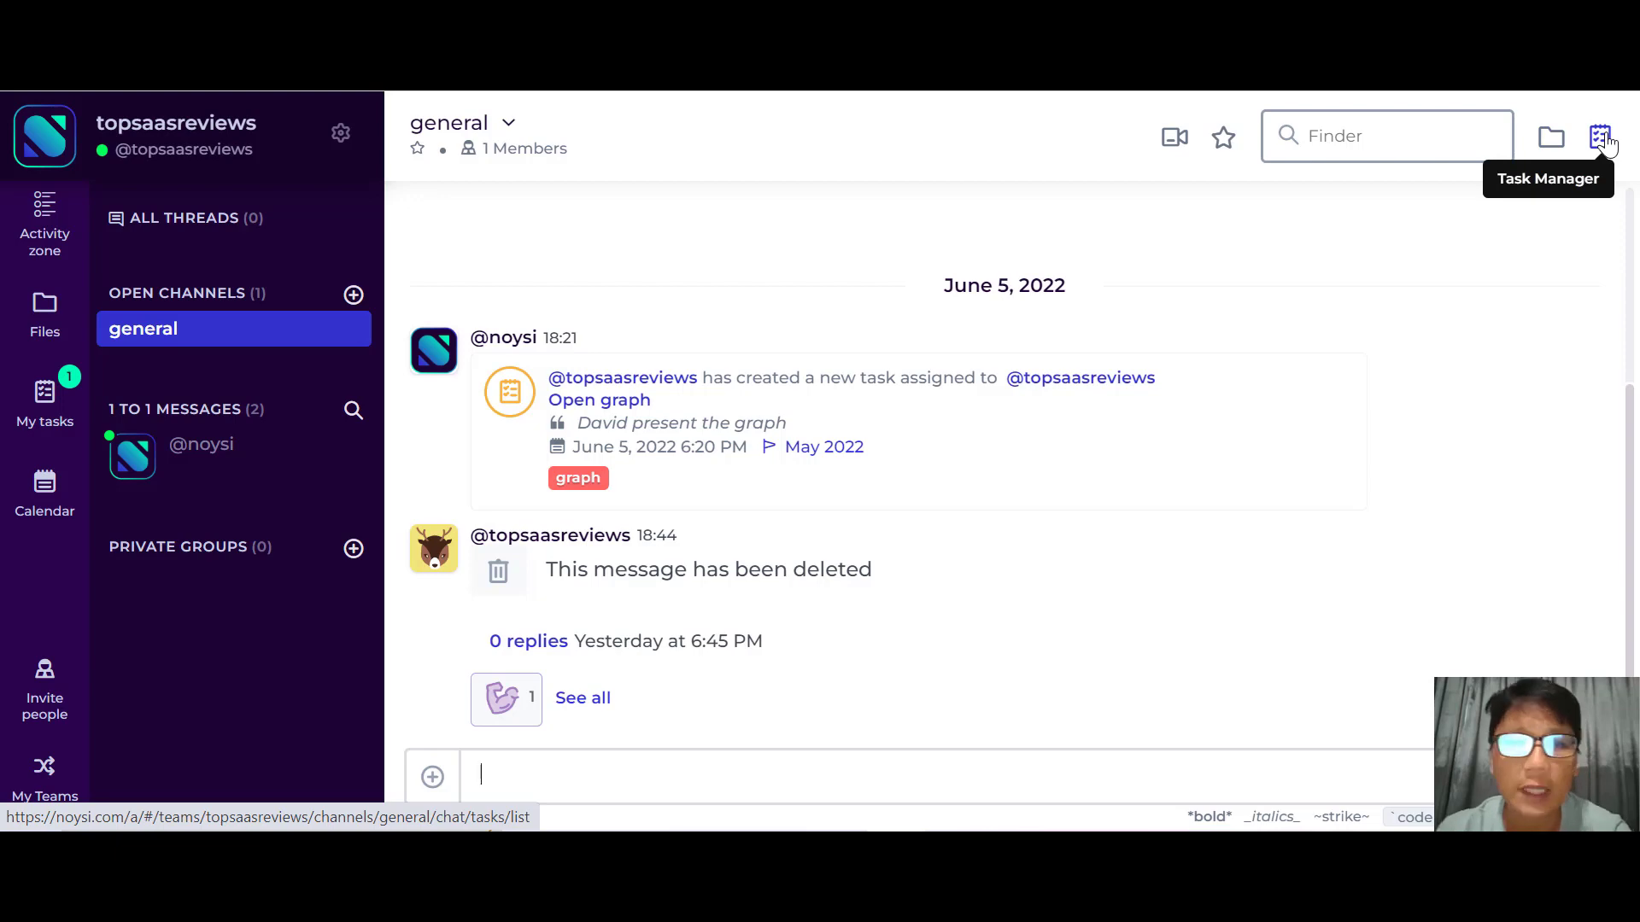
# Step: In the general channel's Files, create a new folder named 'Sale Target' and open it
pyautogui.click(1551, 140)
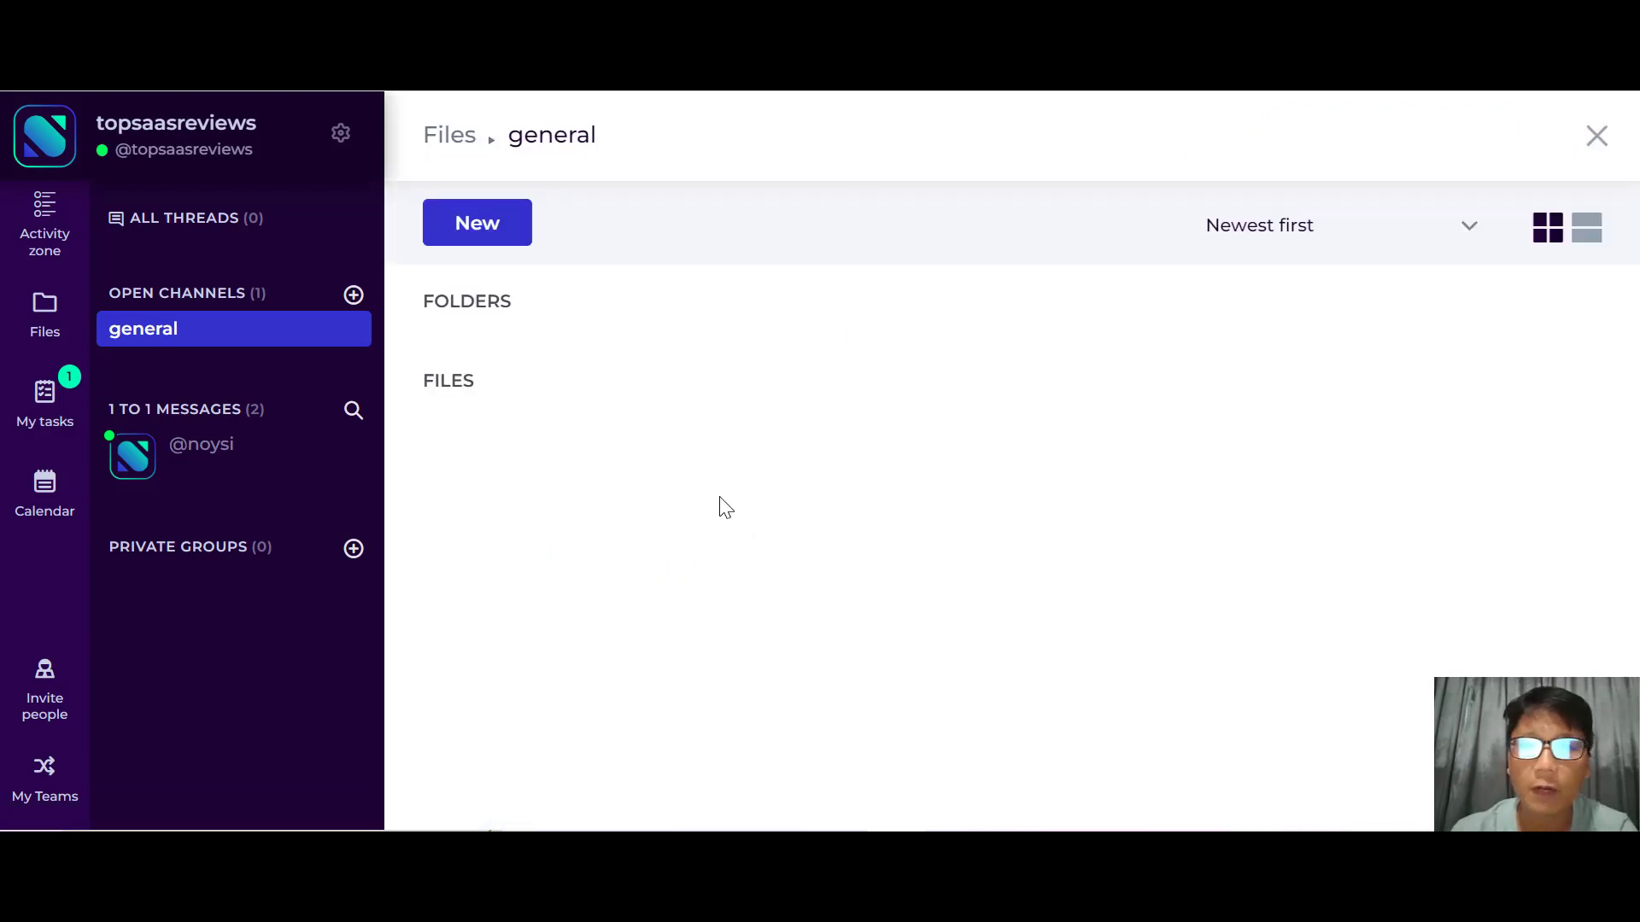
pyautogui.click(496, 242)
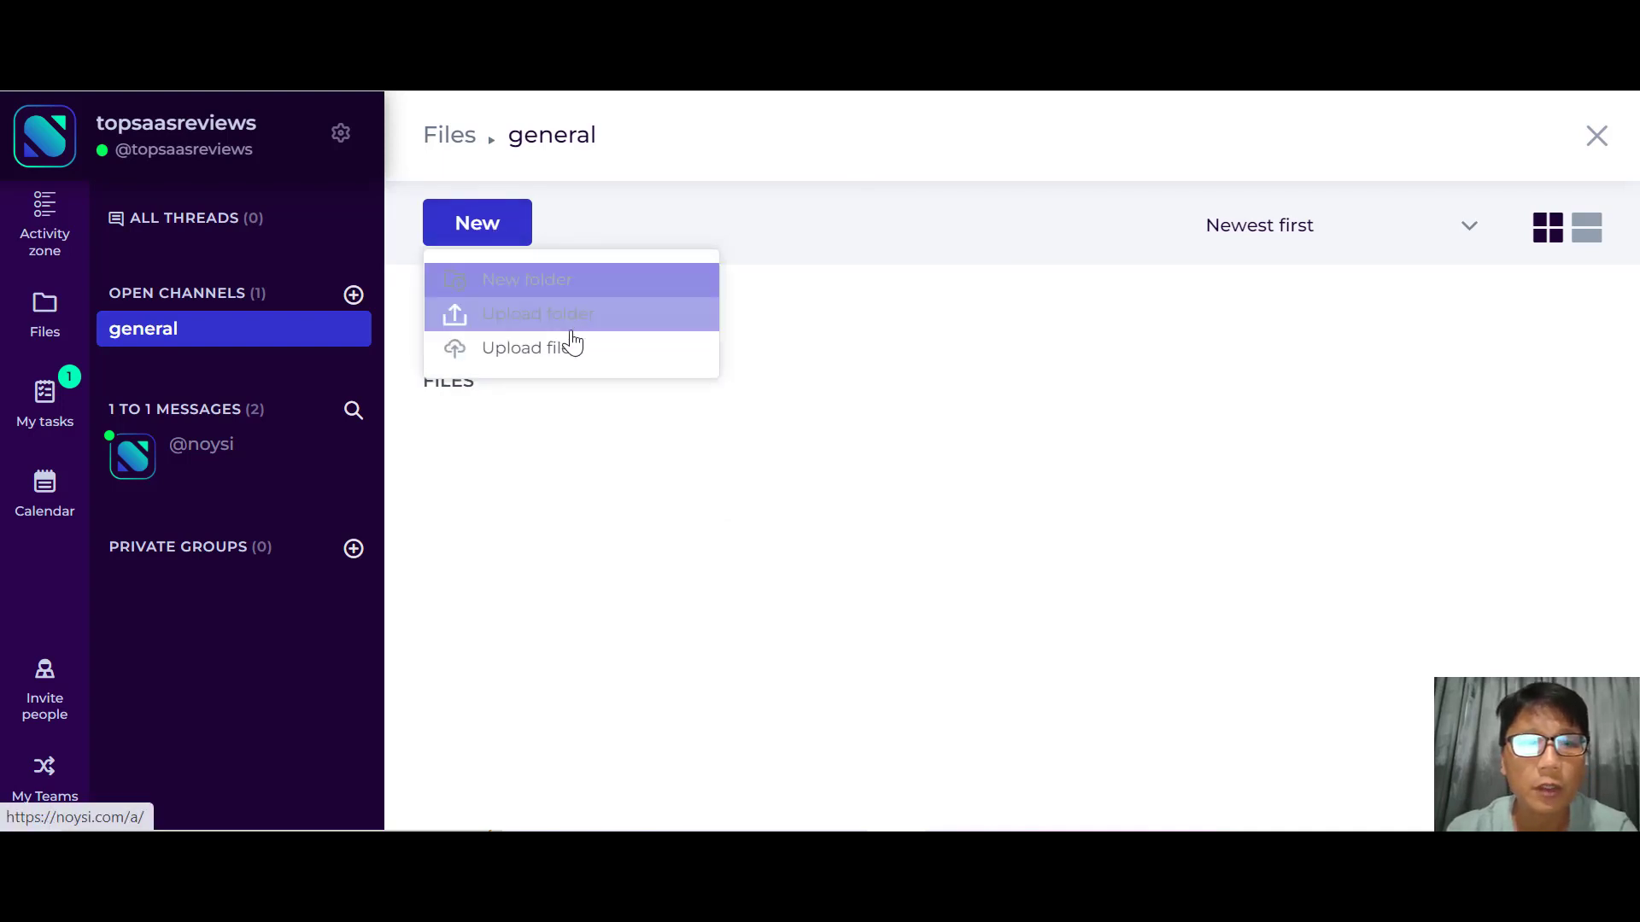
pyautogui.click(533, 284)
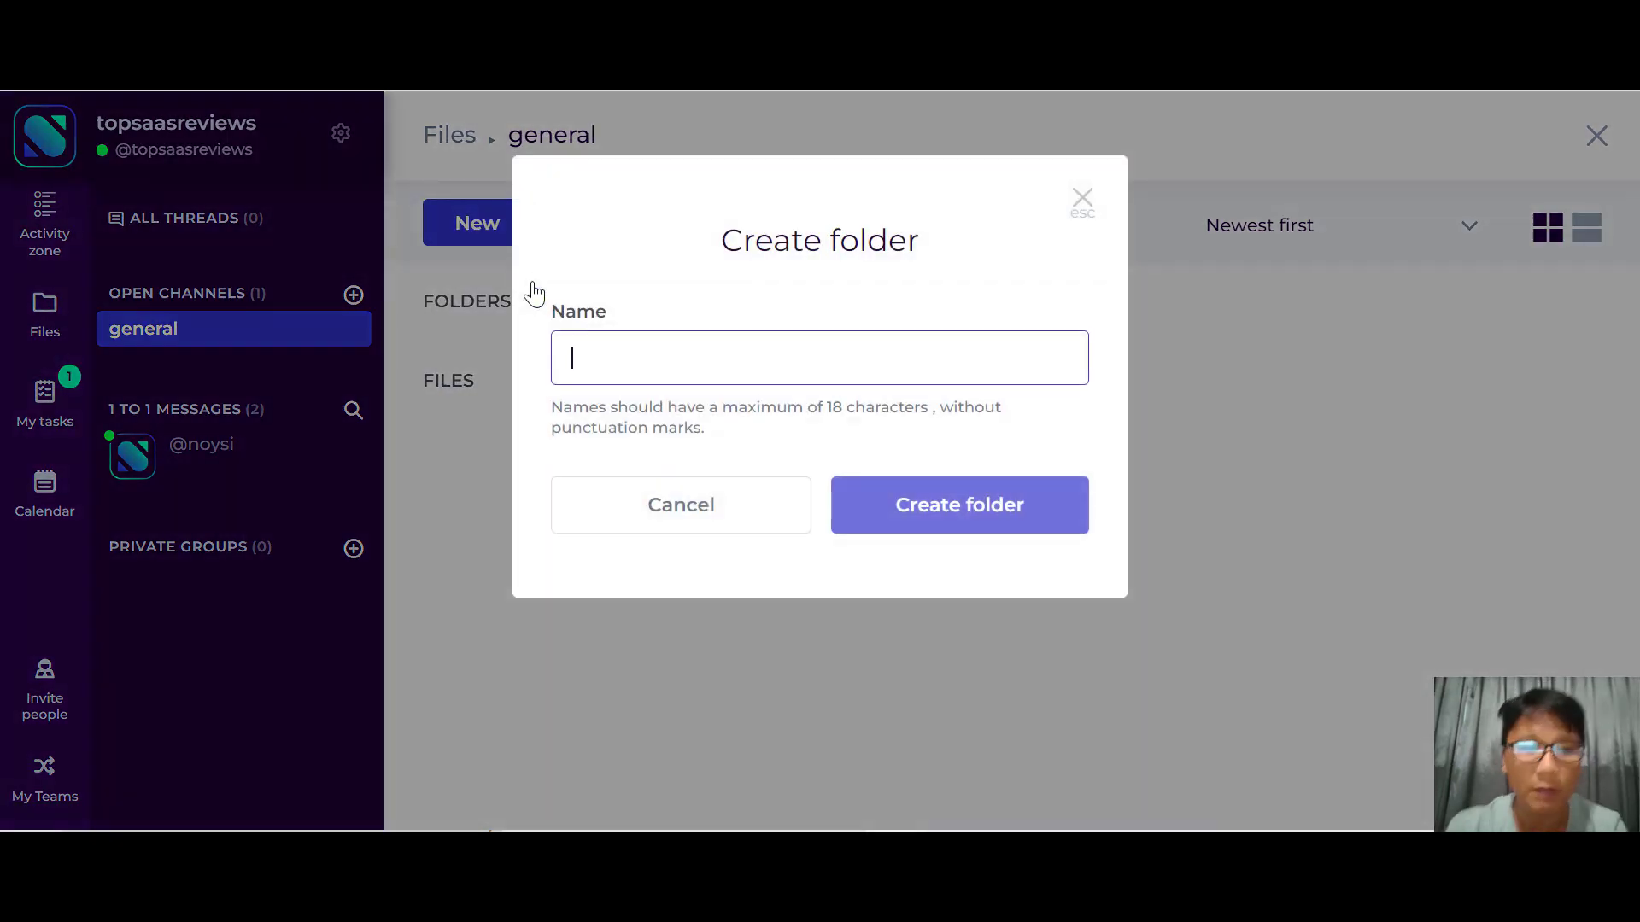
pyautogui.write('Sale')
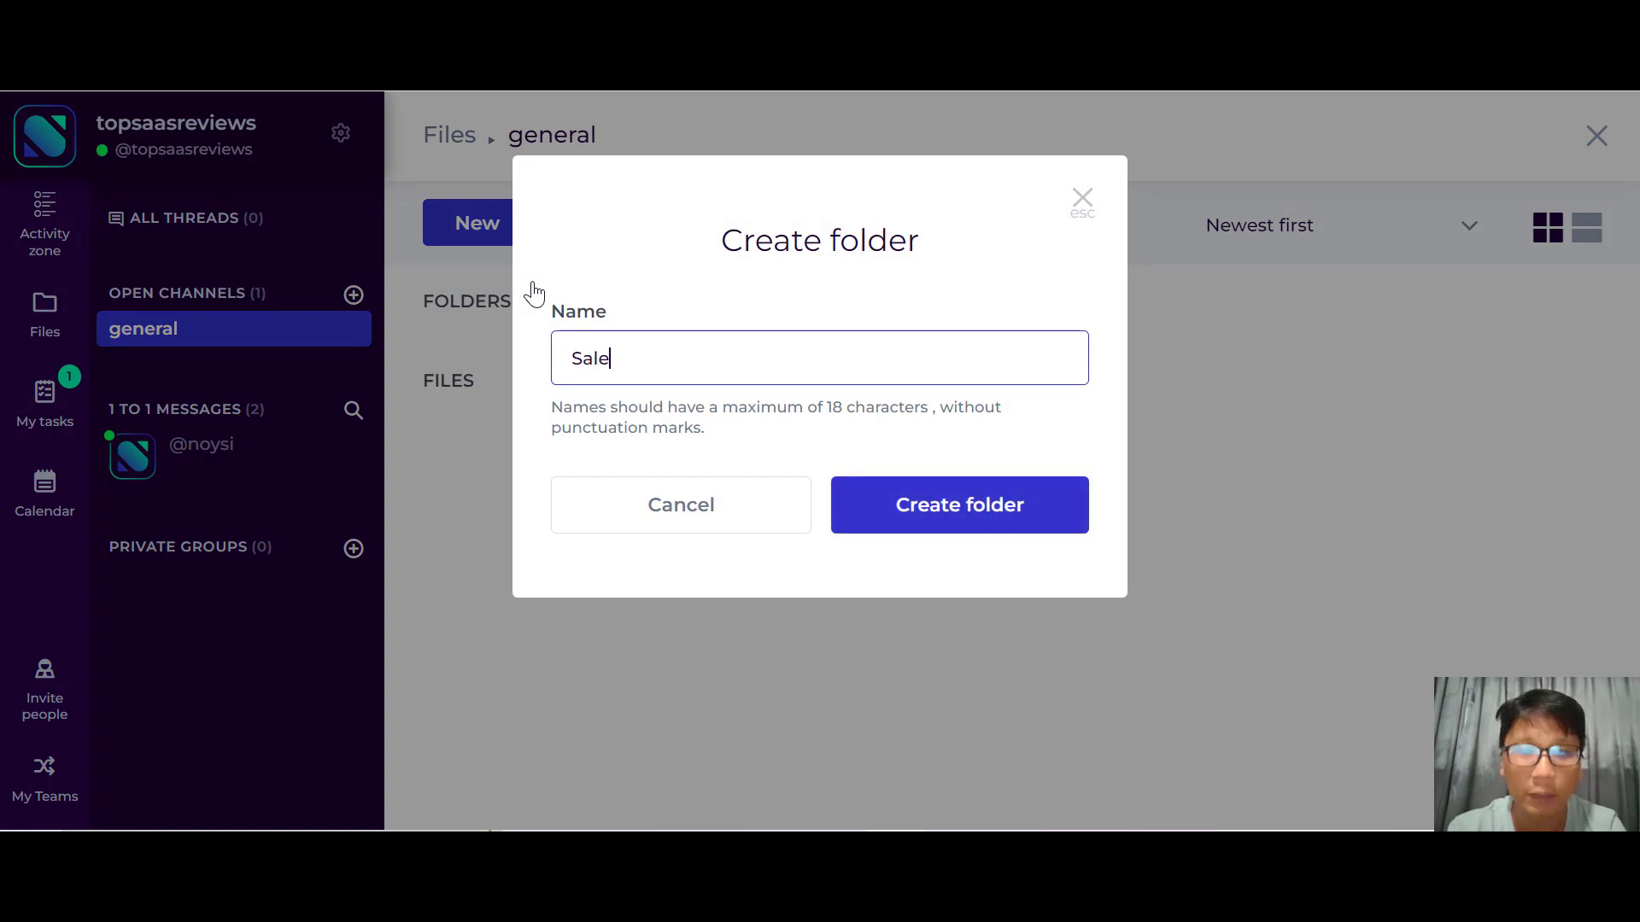
pyautogui.write(' Target')
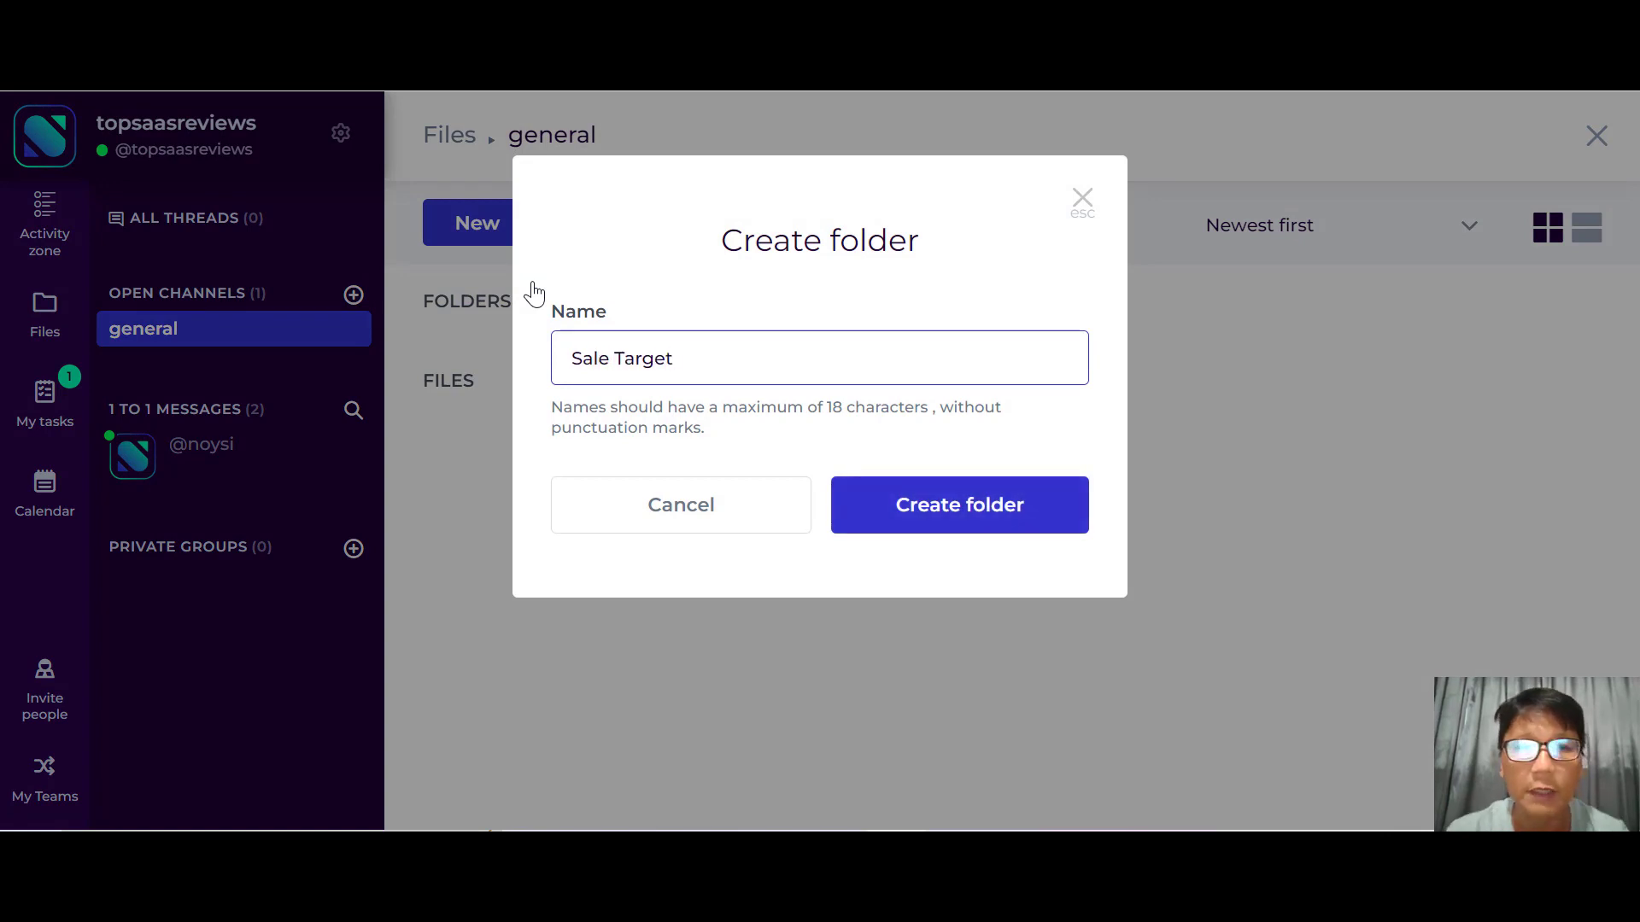
pyautogui.click(989, 516)
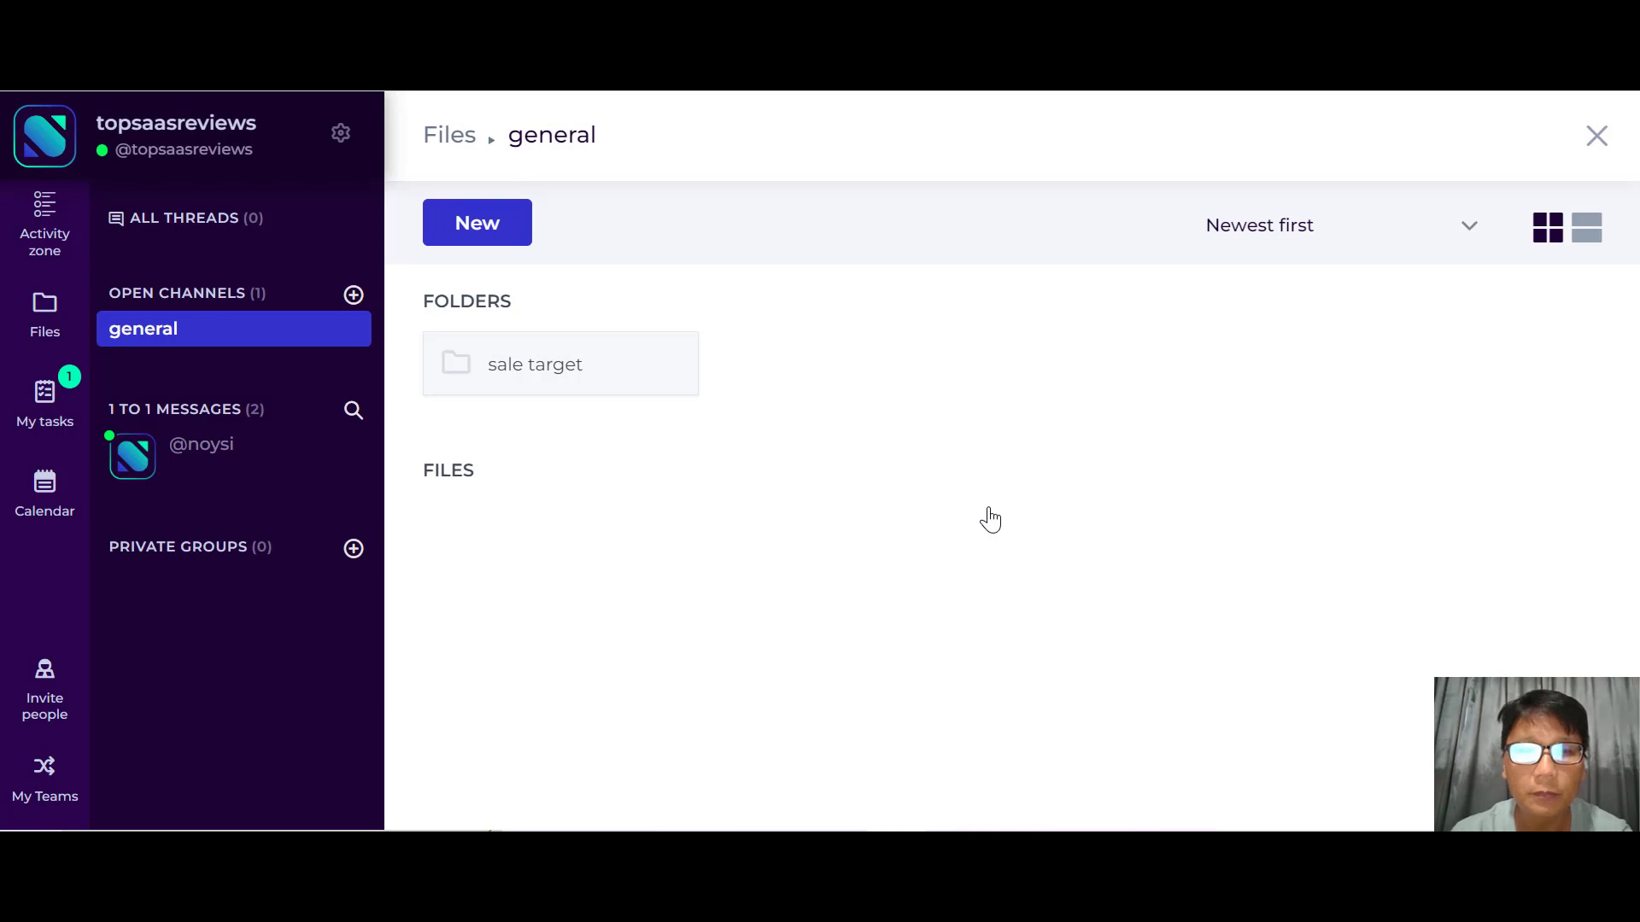
pyautogui.doubleClick(608, 362)
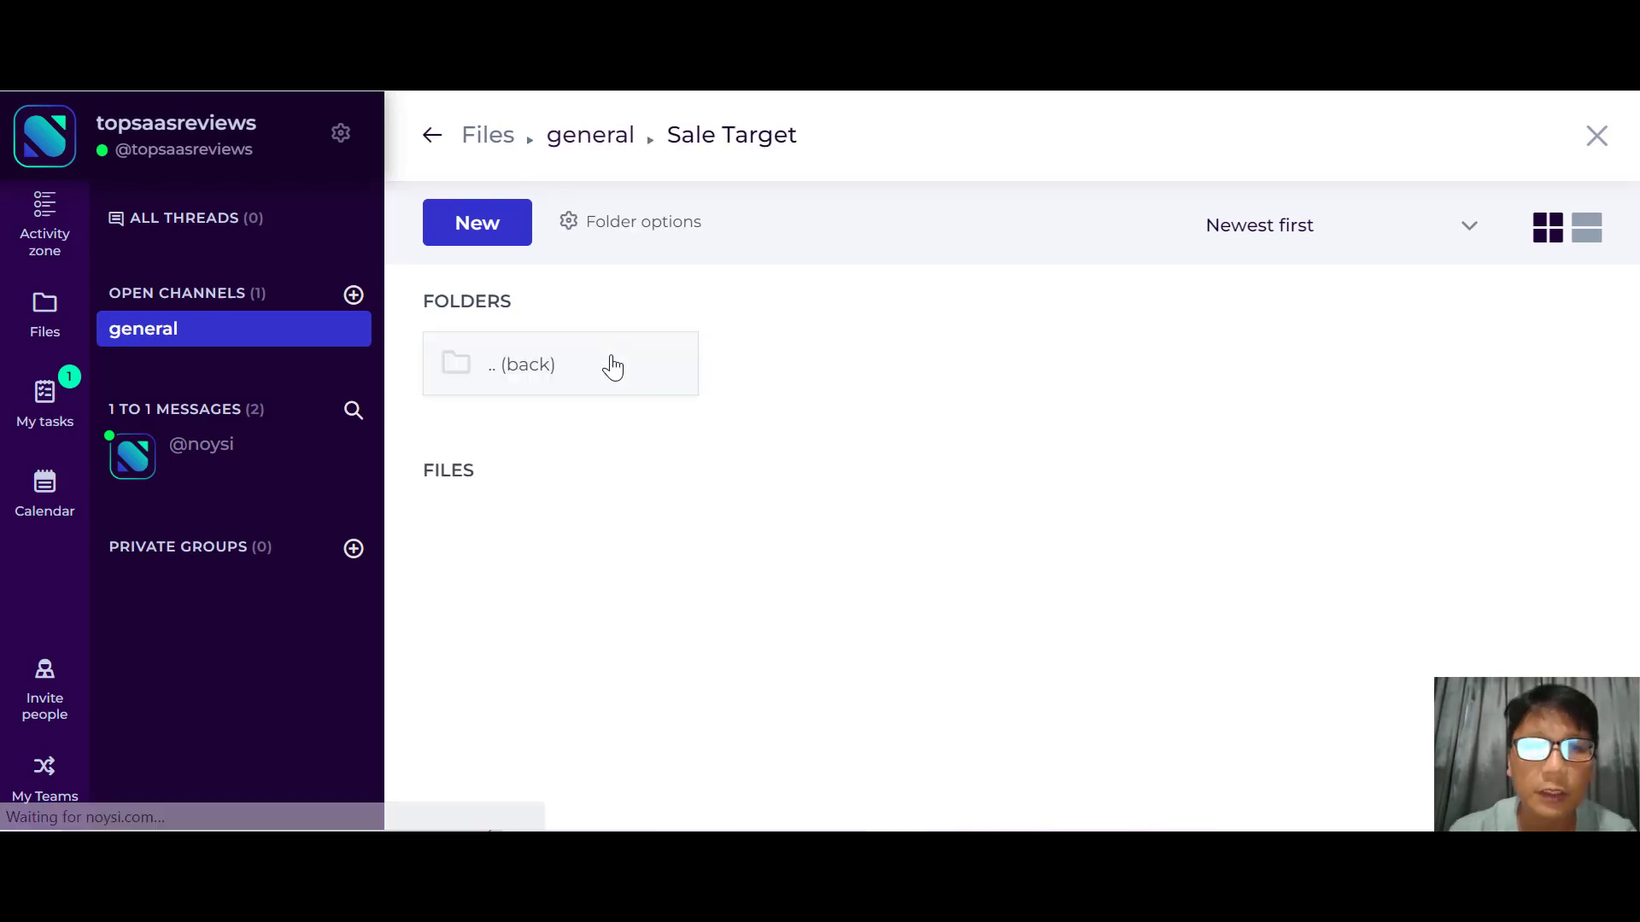
# Step: Use Folder options > Copy permalink on Sale Target, then go back to the general chat
pyautogui.click(602, 234)
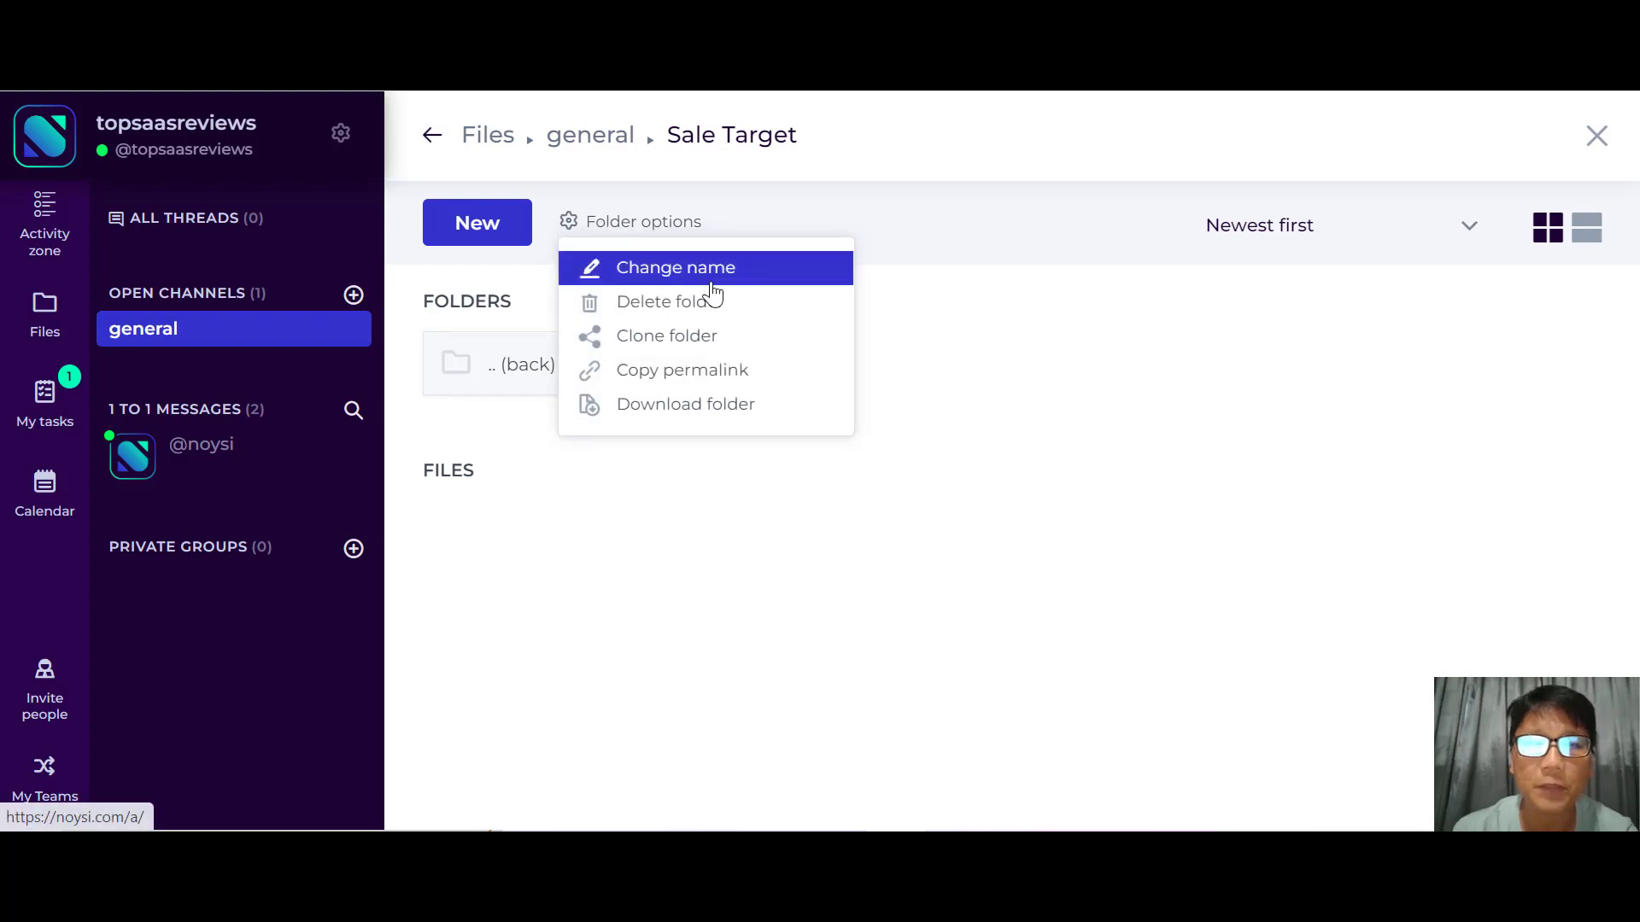
pyautogui.click(736, 376)
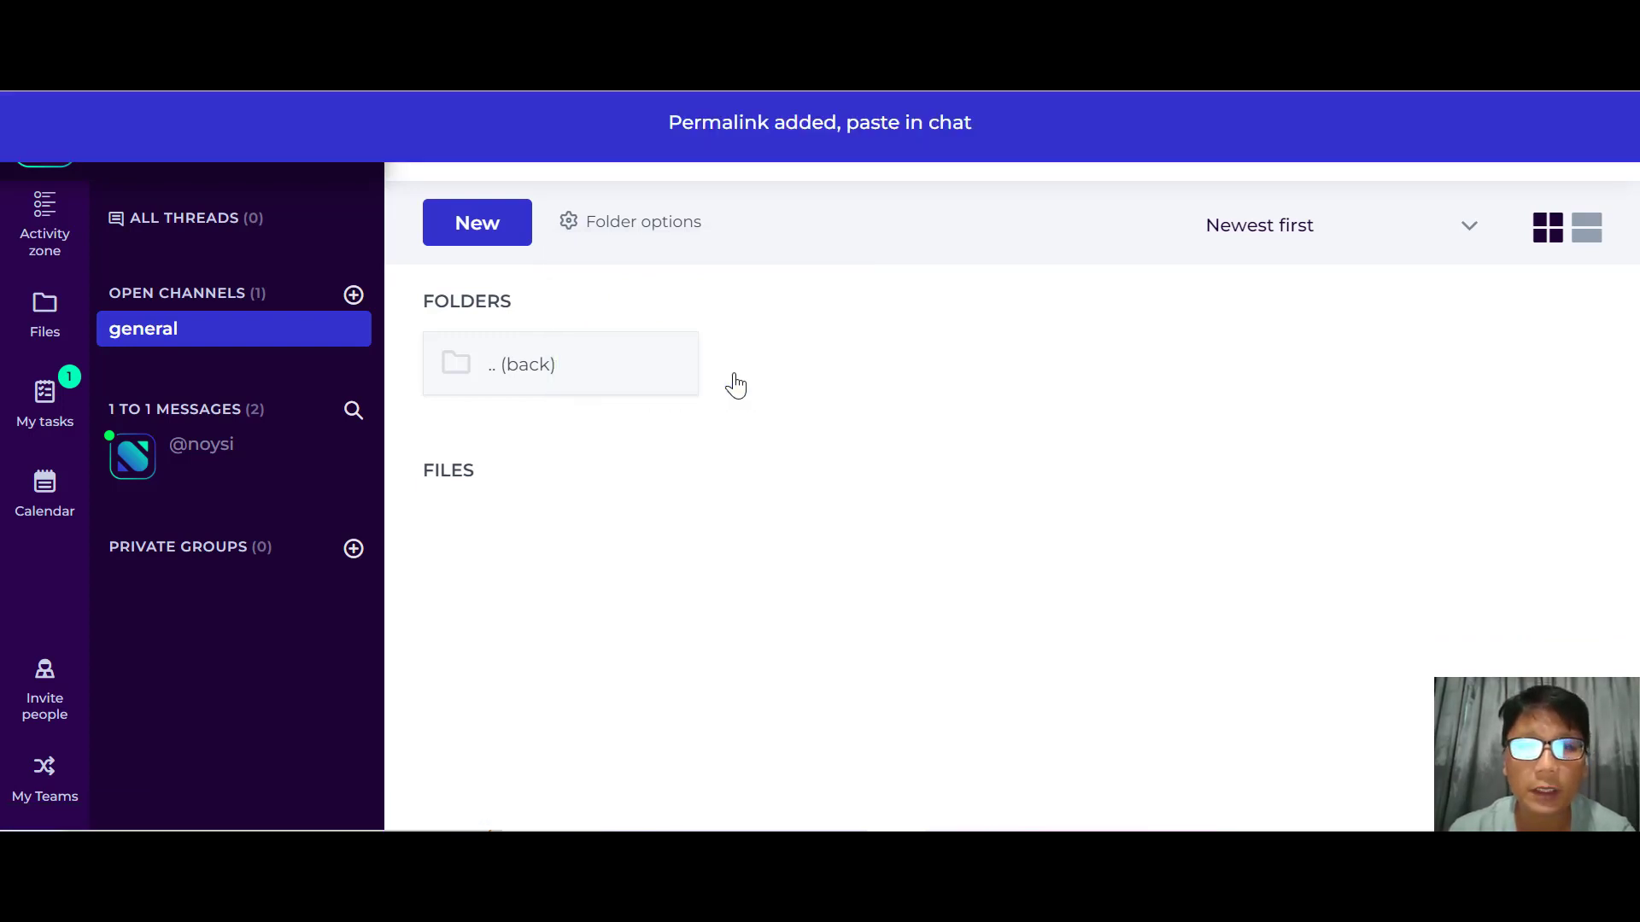
pyautogui.click(202, 333)
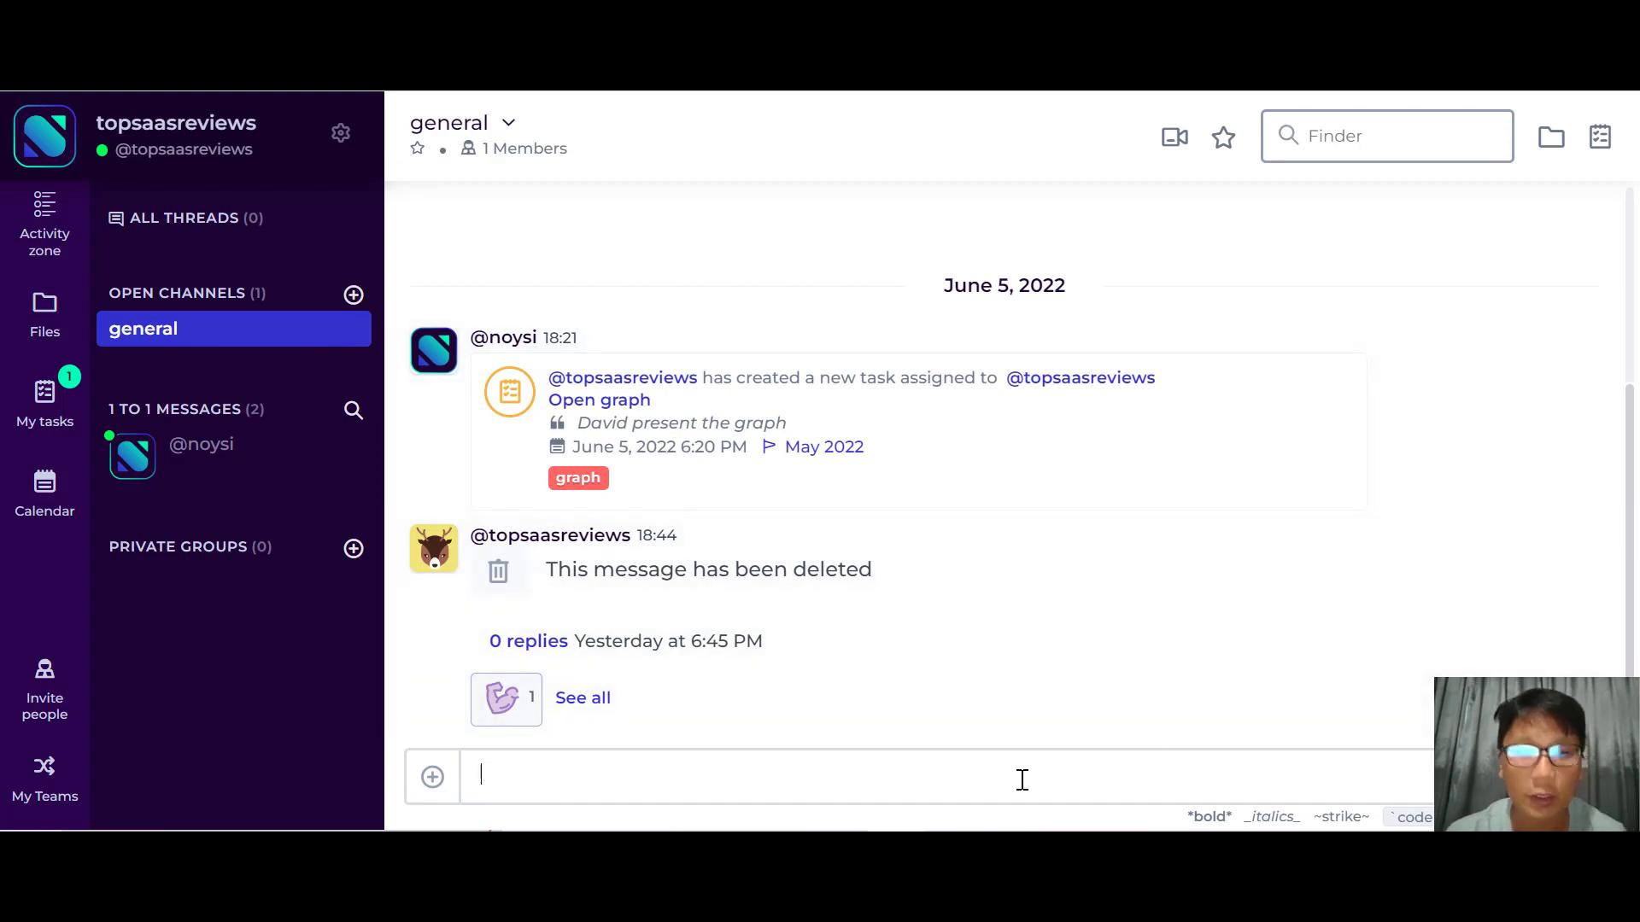
# Step: Paste the Sale Target folder permalink into the general channel message box and send it
pyautogui.hotkey('ctrl', 'v')
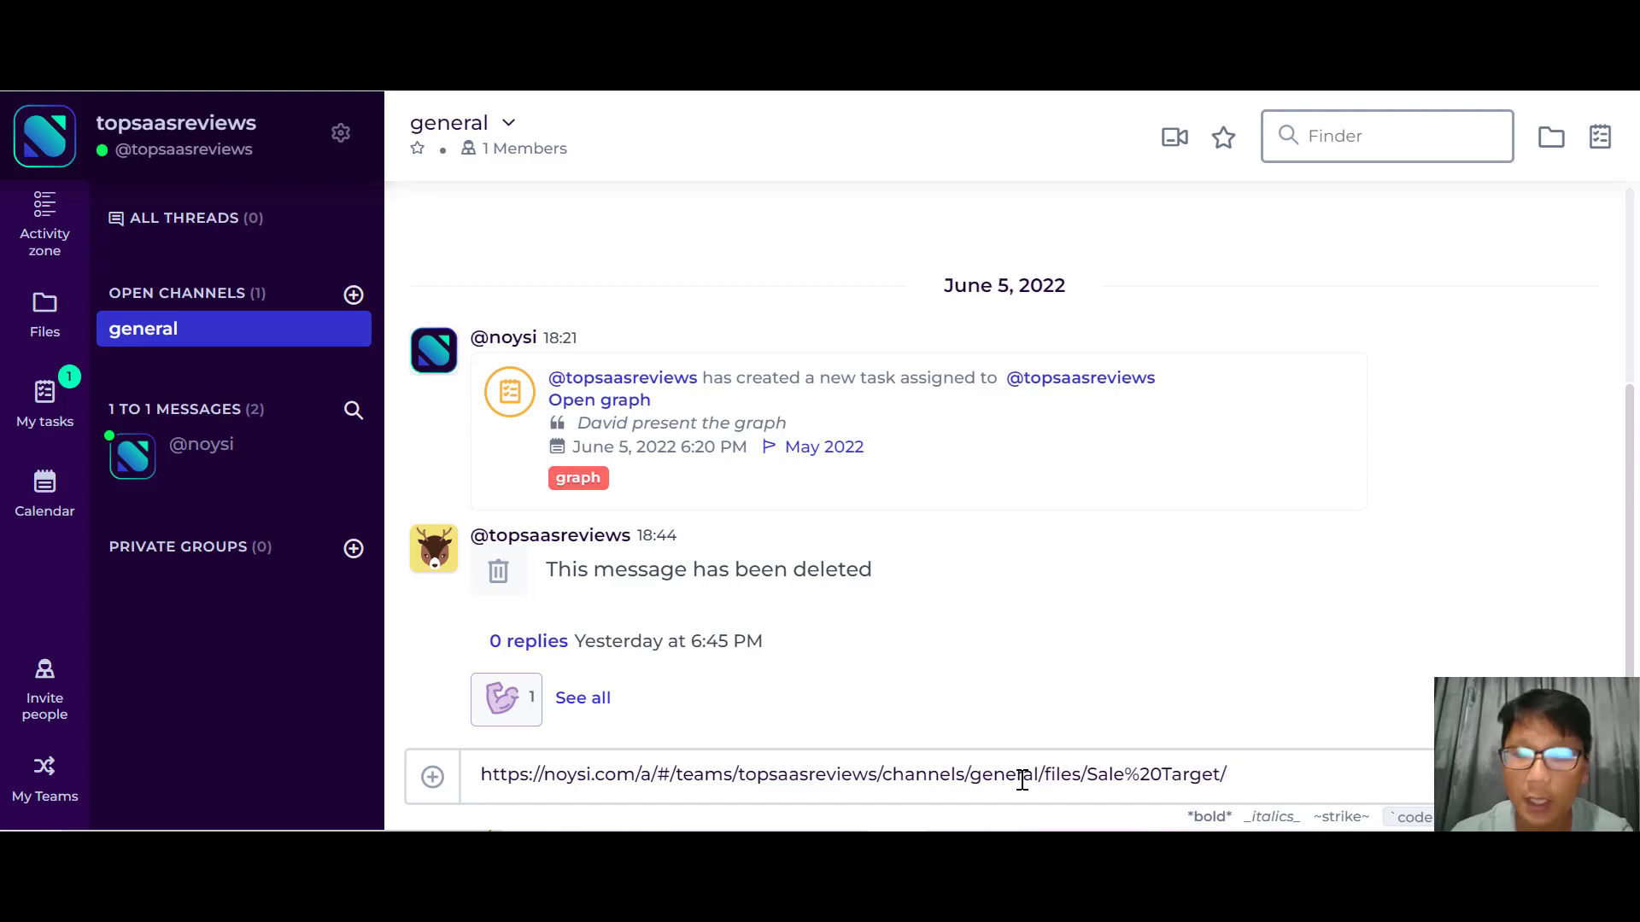
pyautogui.press('Return')
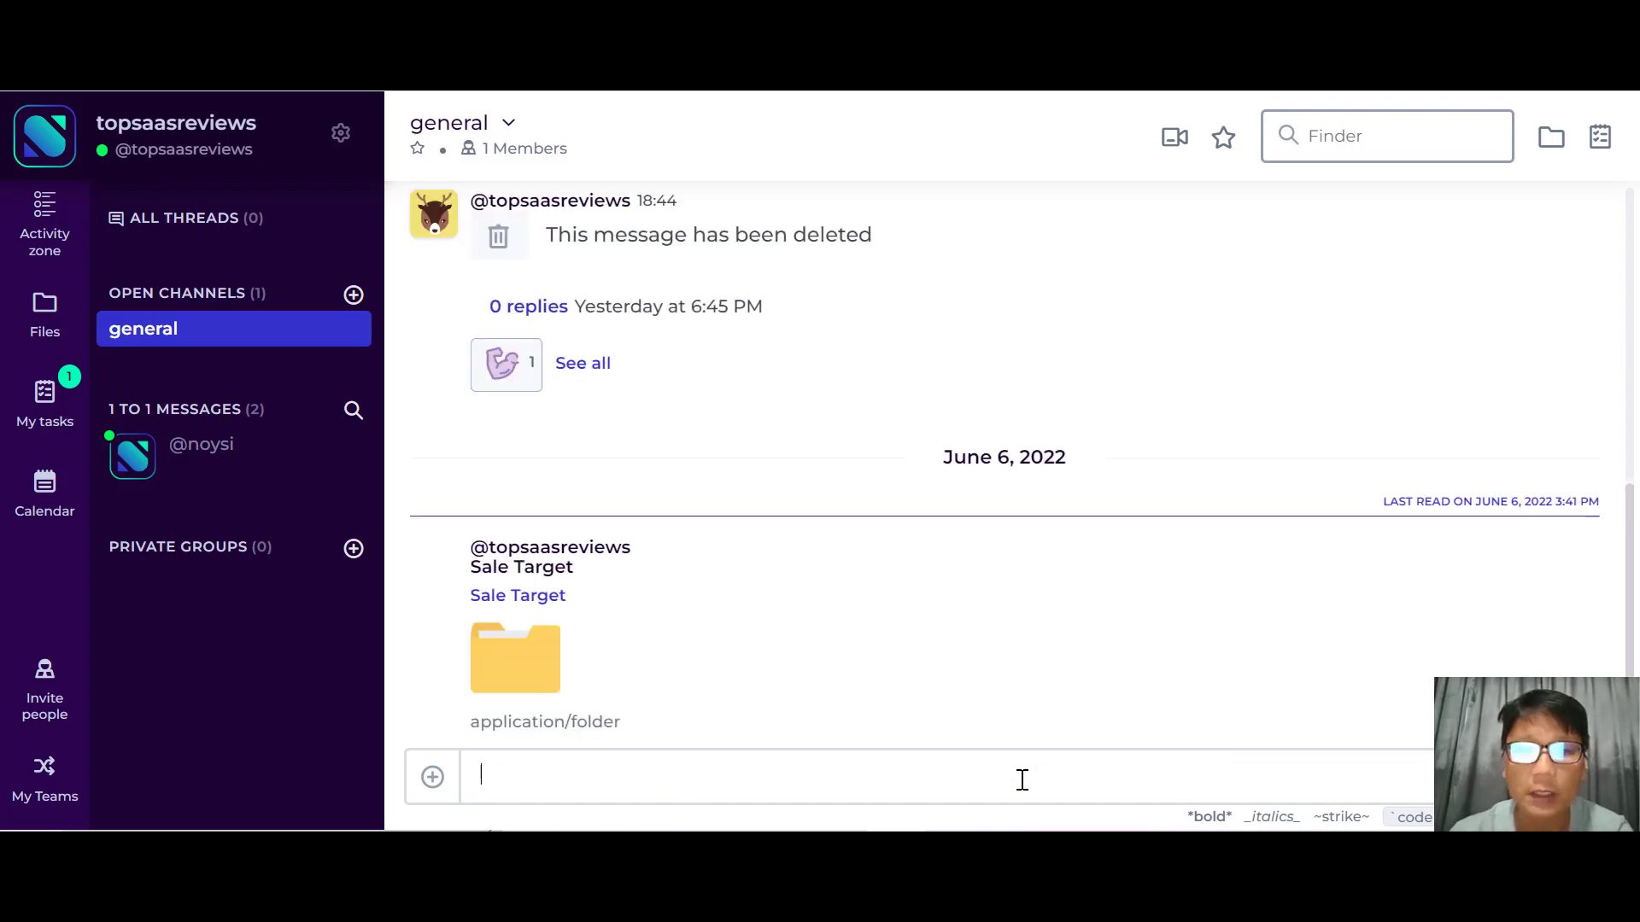